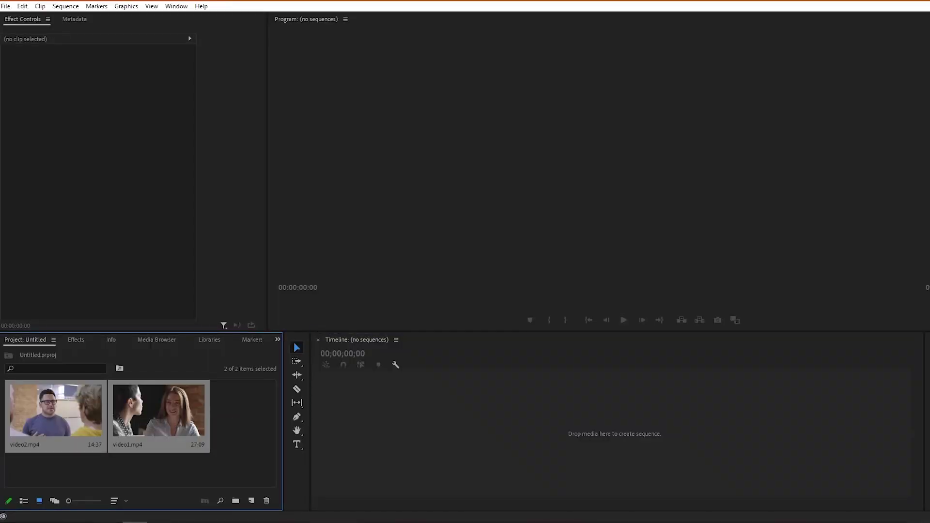
Step: Create a sequence from video2.mp4 and video1.mp4, and stack video2.mp4 on V2 above video1.mp4 on V1, both starting at zero
drag(55, 411, 457, 429)
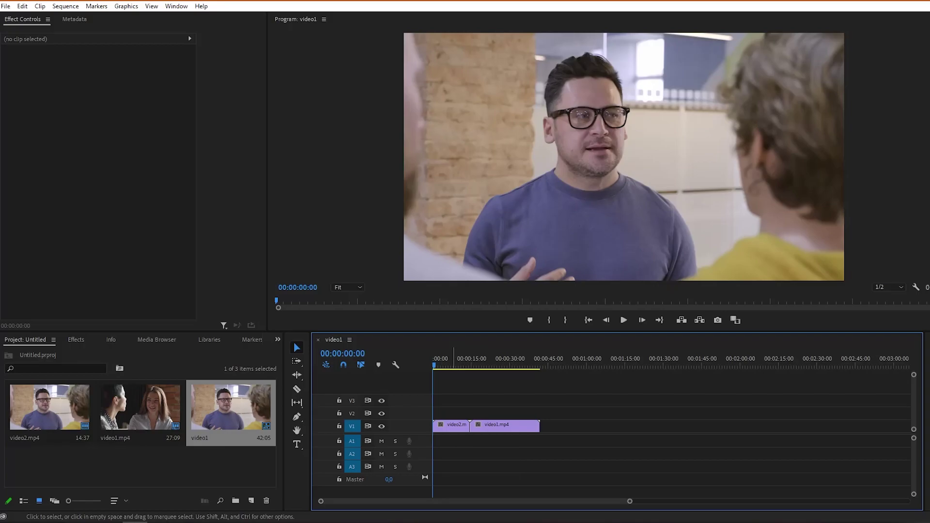
drag(451, 426, 451, 413)
drag(538, 426, 464, 427)
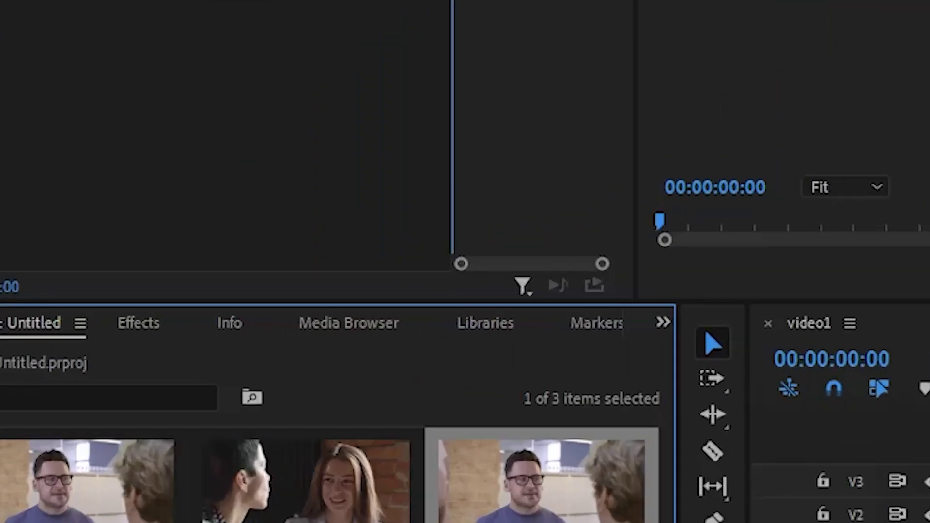
Step: Apply the Difference Matte keying effect to the video2.mp4 clip on V2
key(shift+7)
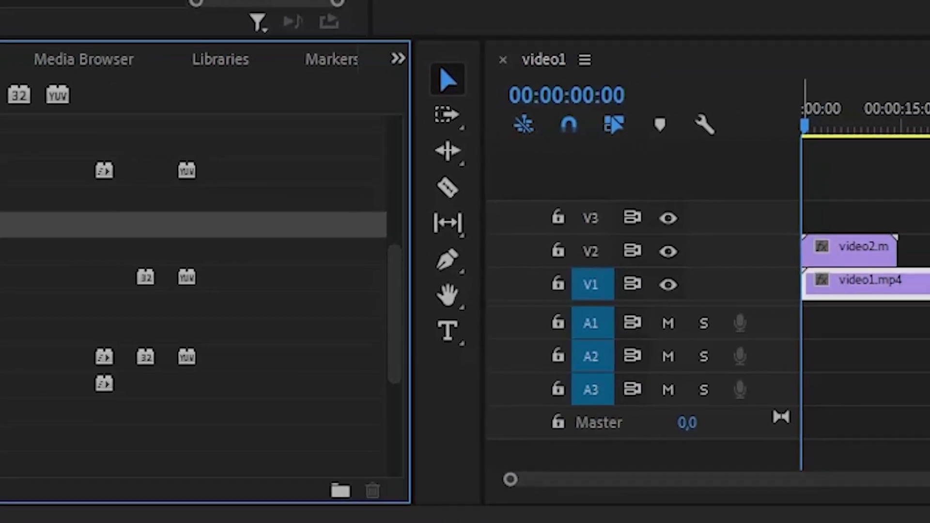
drag(667, 247, 628, 247)
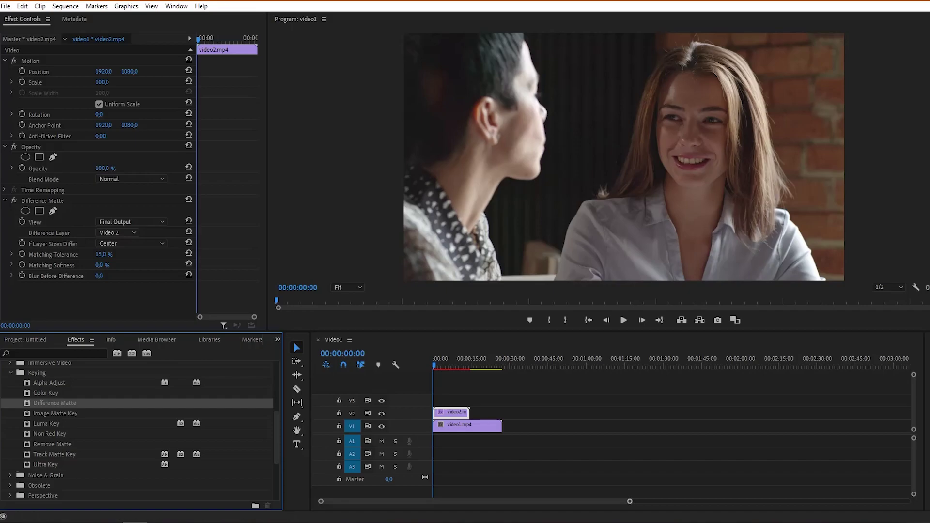
Step: Turn on keyframing for Matching Tolerance, Matching Softness and Blur Before Difference at the start of video2.mp4
drag(630, 501, 509, 502)
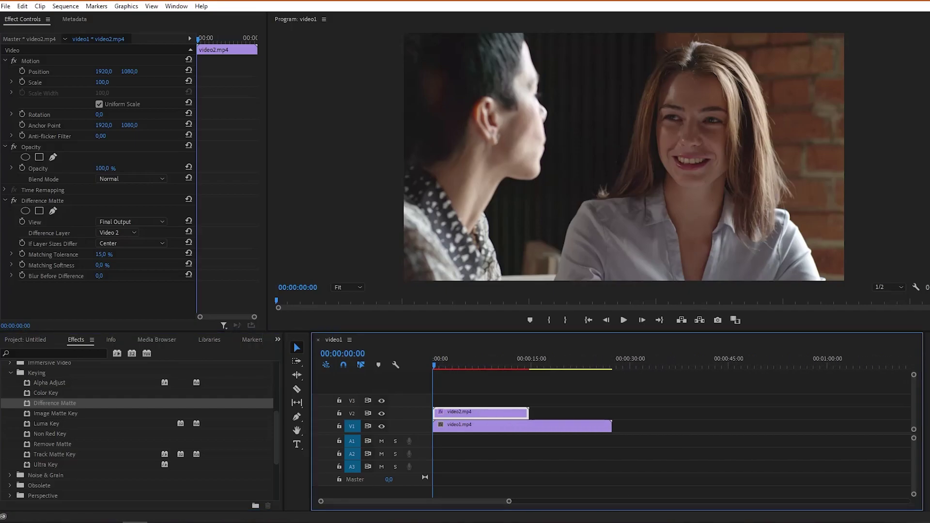
click(22, 254)
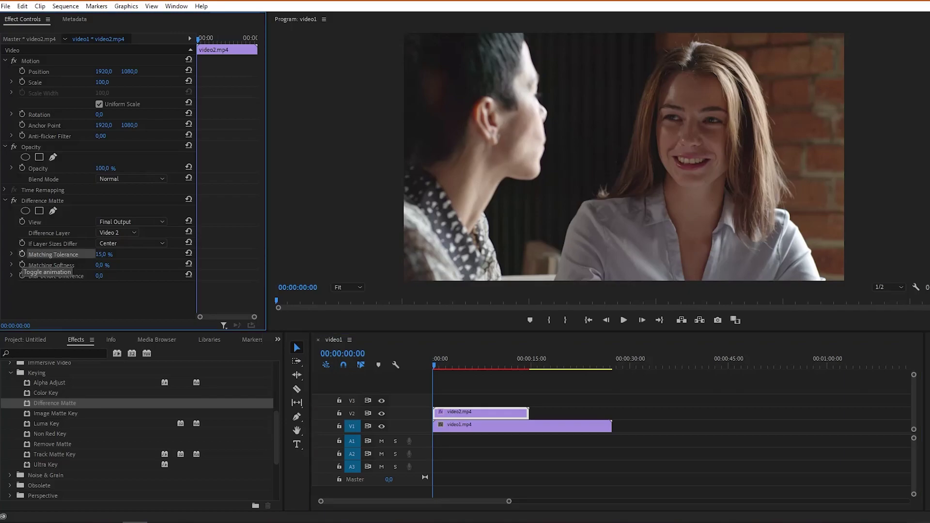
click(21, 254)
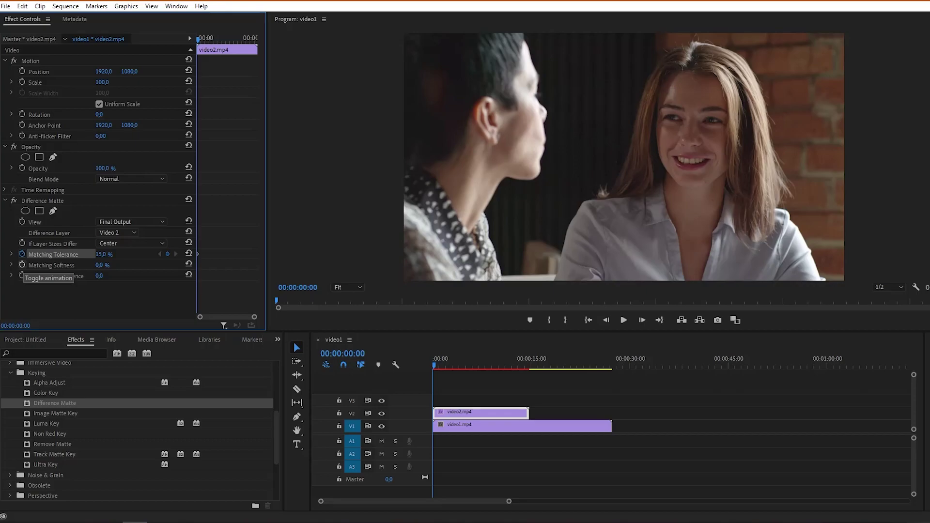
click(21, 265)
click(22, 275)
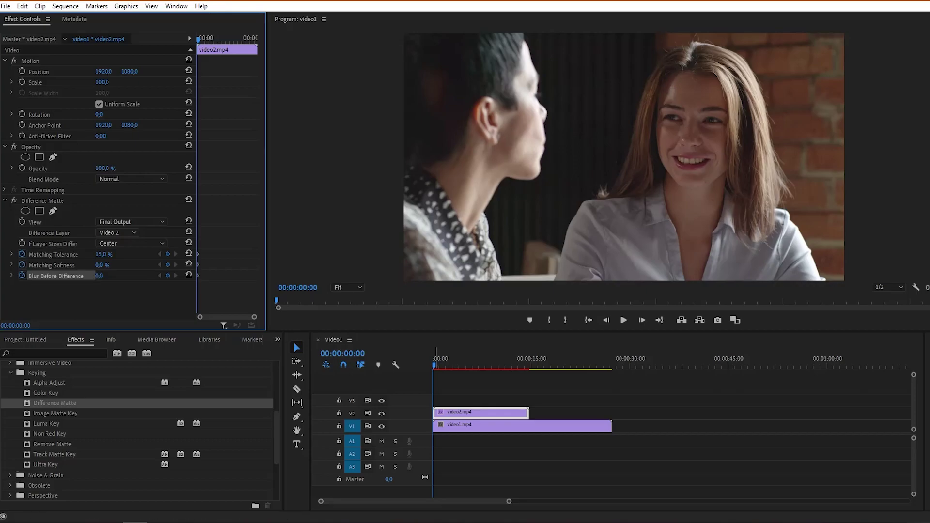
Step: At 00:00:03:33, add keyframes for all three animated Difference Matte parameters, with Matching Tolerance at 81% and Matching Softness at 94%
drag(434, 364, 456, 364)
click(167, 253)
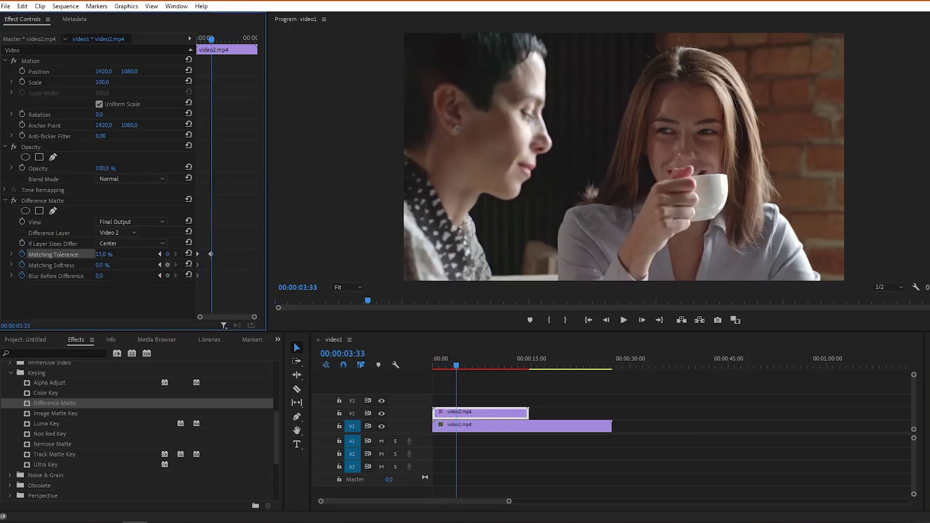
click(168, 265)
click(168, 276)
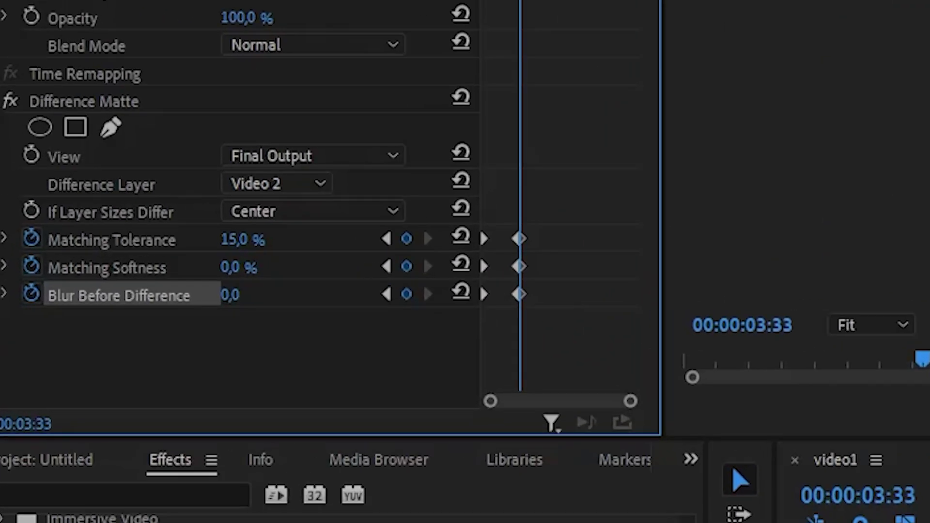
drag(243, 239, 310, 239)
drag(238, 267, 284, 267)
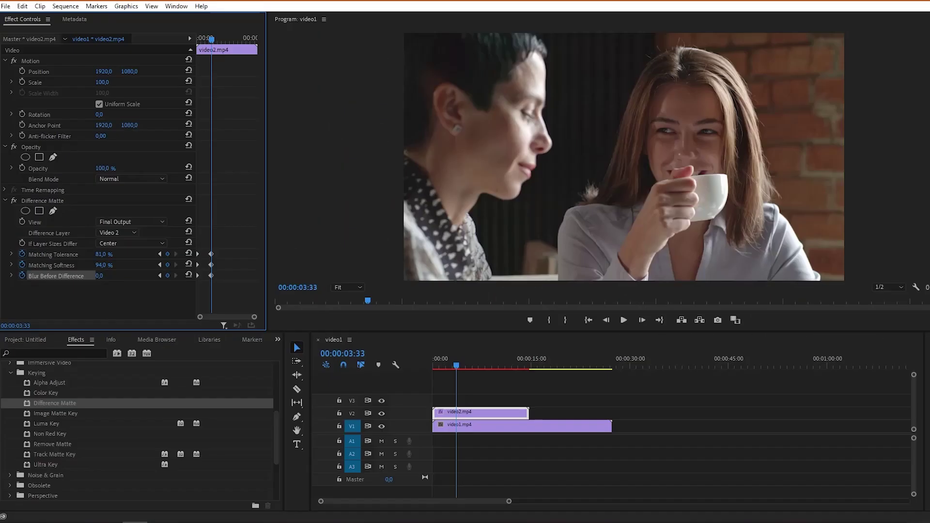
Step: At the sequence start, set Matching Tolerance to 0%, Difference Layer to Video 3 and If Layer Sizes Differ to Stretch to Fit
key(Home)
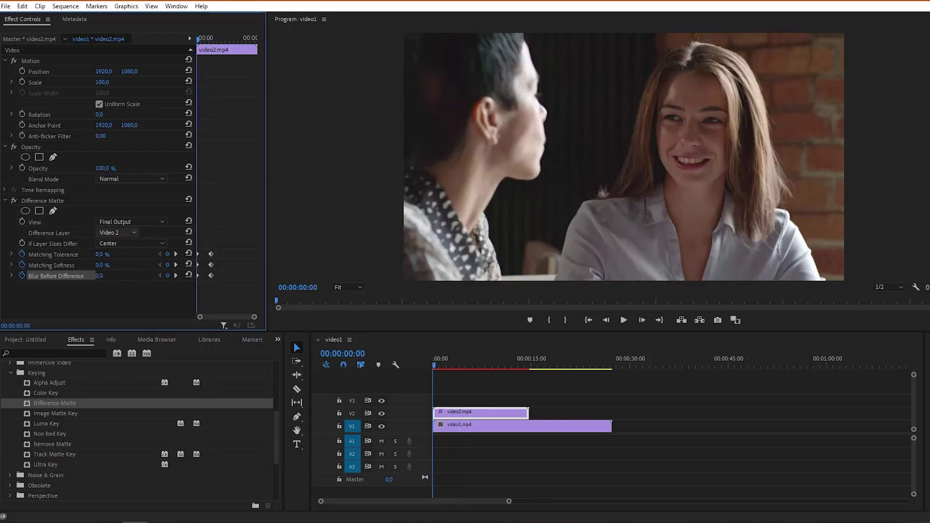
click(117, 233)
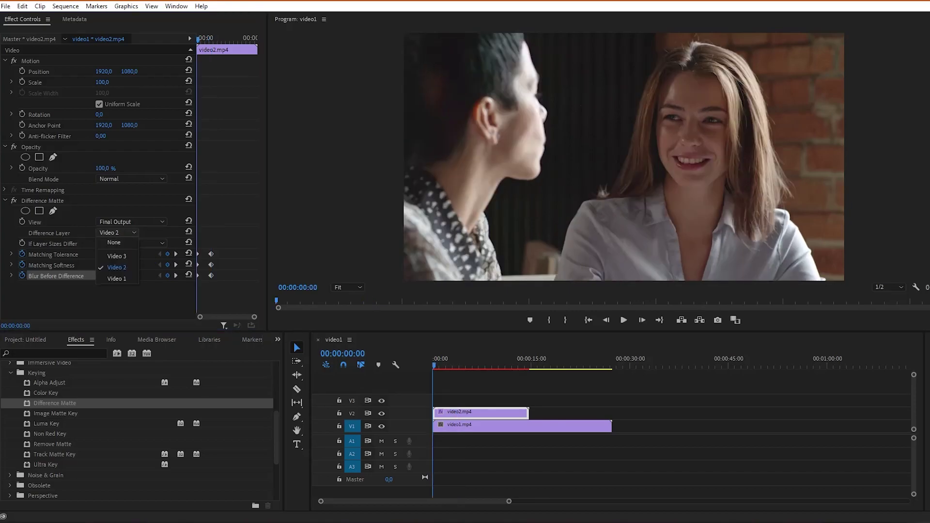
click(116, 256)
click(131, 243)
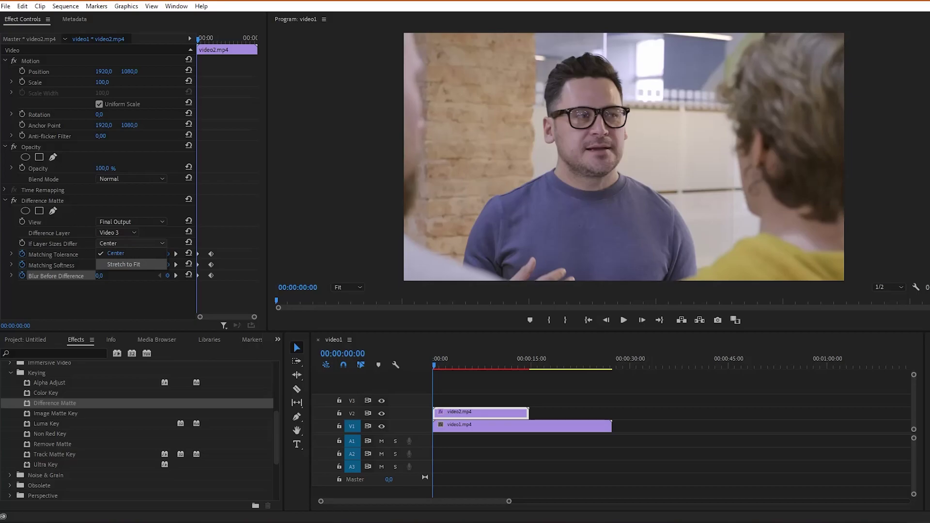
click(124, 264)
Step: Add keyframes for Matching Tolerance, Matching Softness and Blur Before Difference at 00:00:06:35
click(455, 359)
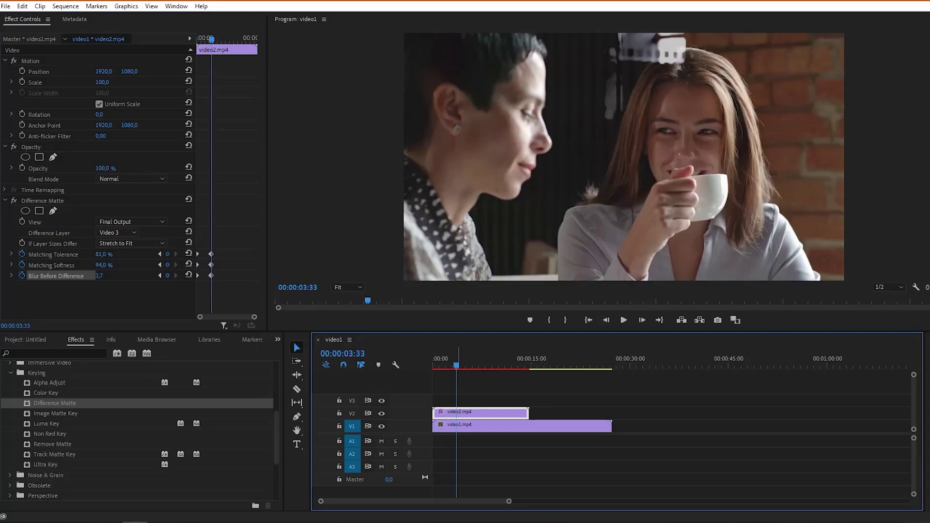
drag(456, 360, 477, 360)
click(167, 254)
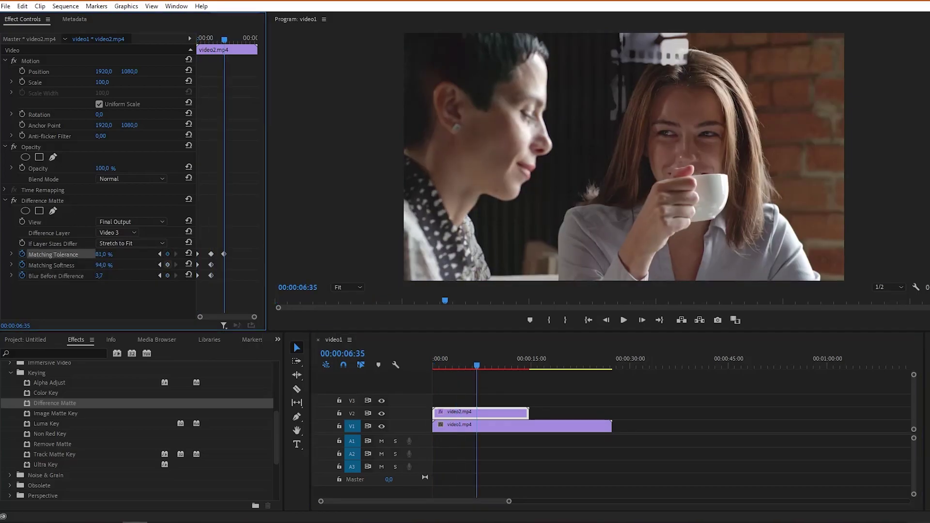
click(167, 264)
click(167, 275)
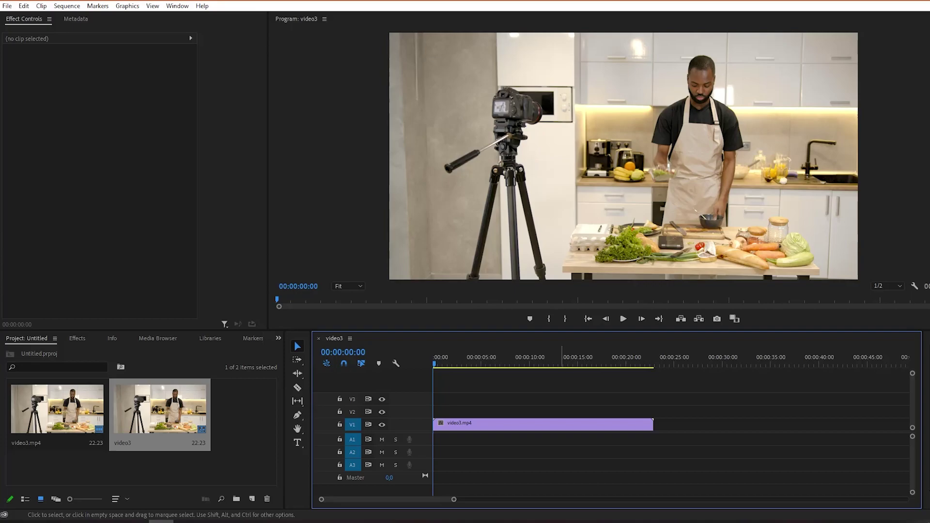
Step: Turn on Scale keyframing for the video3.mp4 clip at the start of the sequence
click(562, 424)
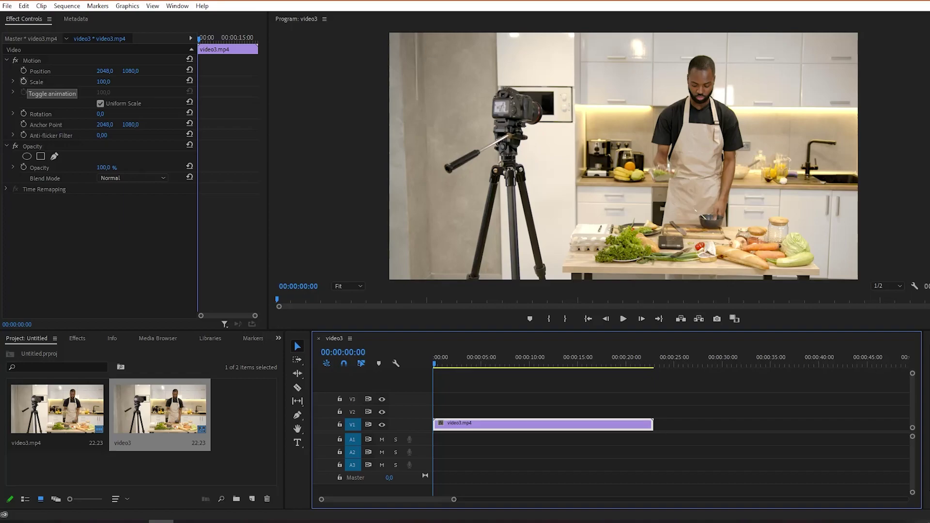
click(24, 81)
Step: At 00:00:00:02, move the clip's anchor point onto the cook's head, at about 2753, 285.6
drag(454, 499, 388, 499)
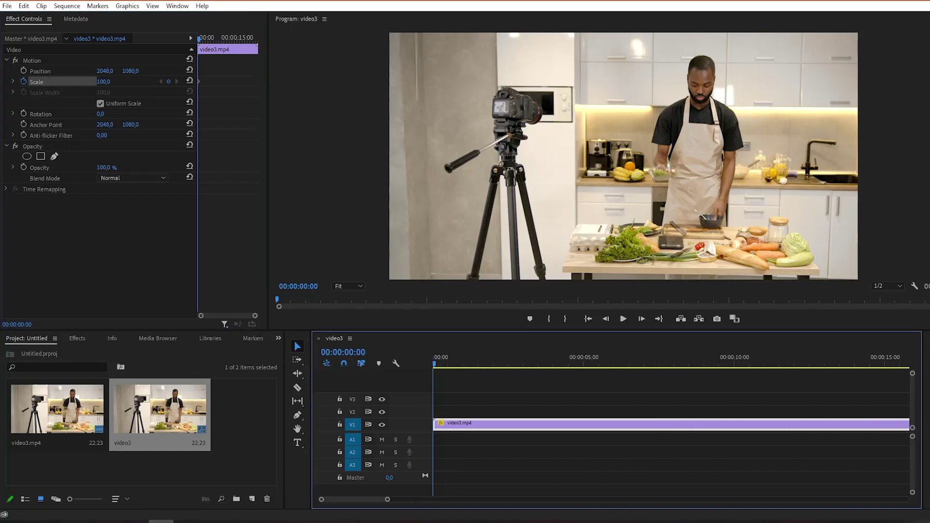
key(Right)
key(Right)
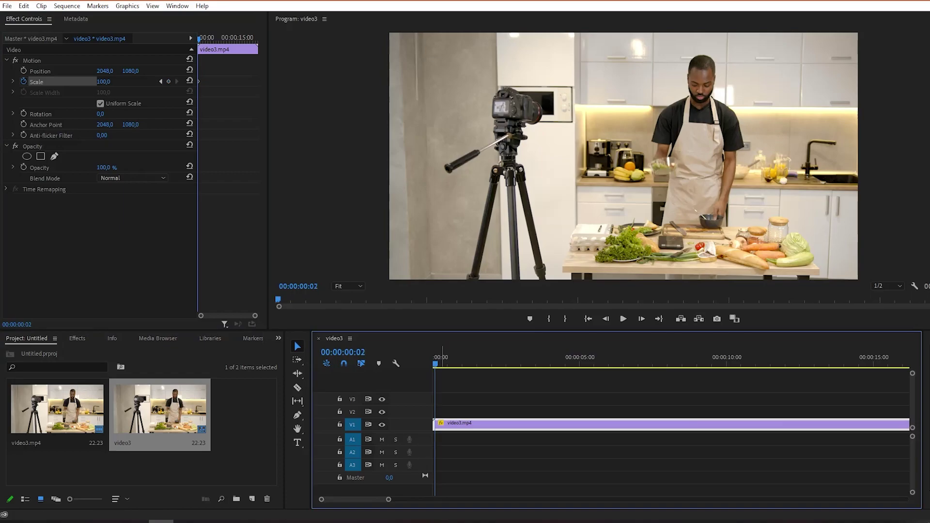
double_click(623, 156)
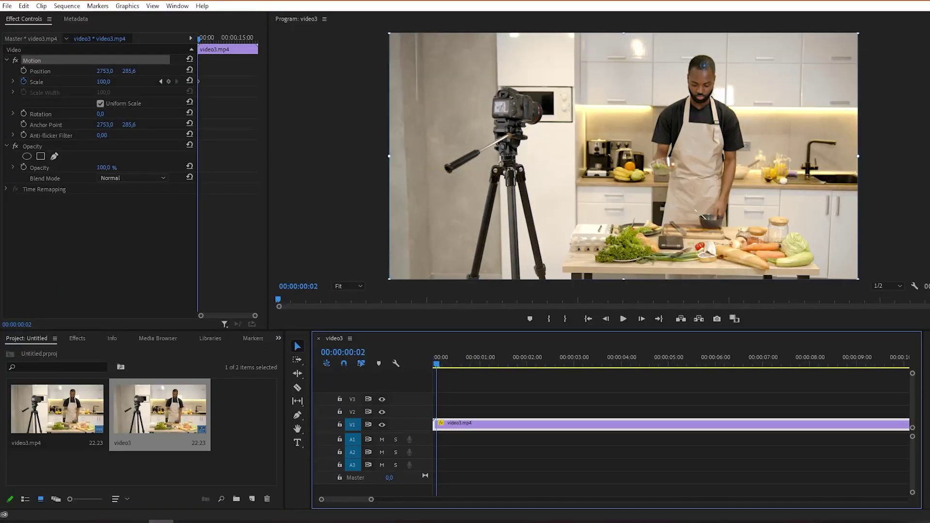
Step: Add a Scale keyframe at 00:00:00:02 and set the scale to 220
click(169, 81)
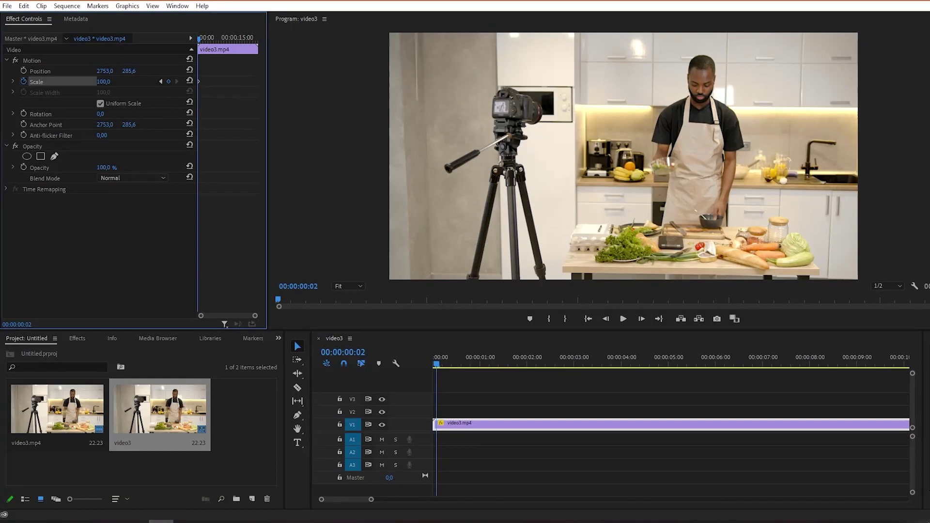
key(space)
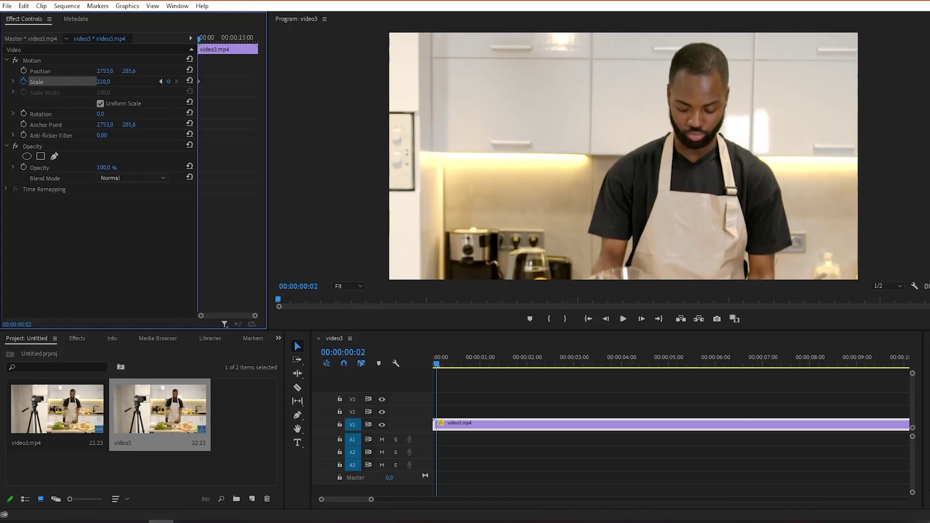
key(space)
Step: Shift the second Scale keyframe slightly further from the clip's start to lengthen the zoom-in
drag(255, 315, 226, 315)
key(Home)
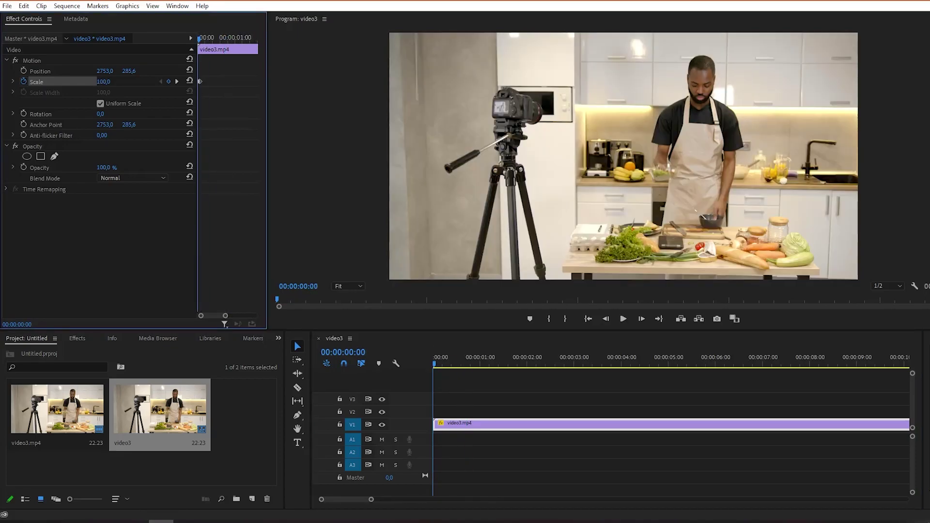
drag(199, 81, 204, 81)
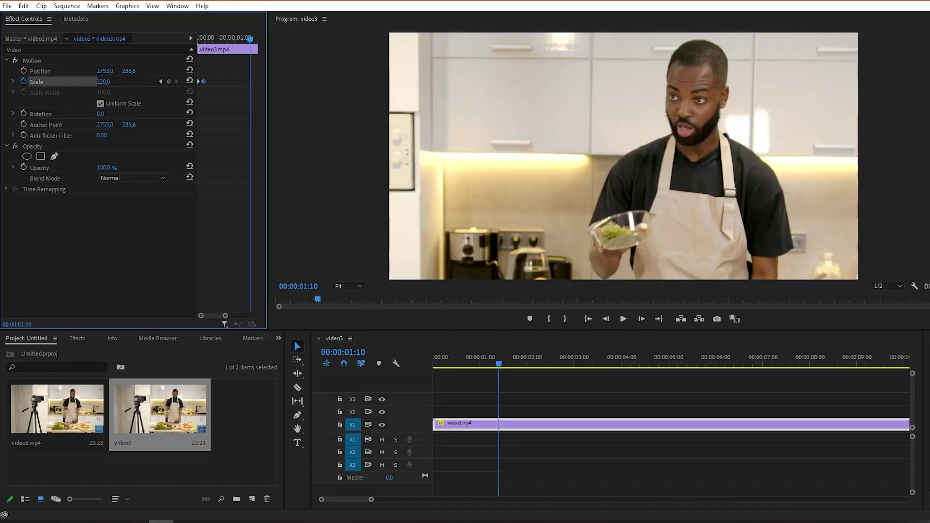
Step: Add a Scale keyframe at 00:00:01:10 and another just past it, and open the second one's Scale value for editing
click(169, 82)
click(500, 357)
click(169, 81)
click(105, 82)
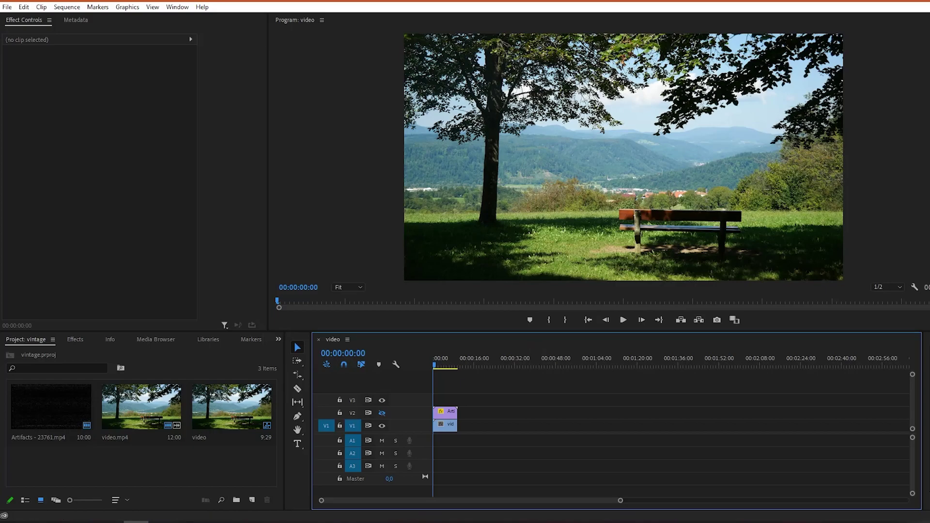
Step: Make track V2 visible and set the blend mode of its Artifacts clip to Screen
click(382, 412)
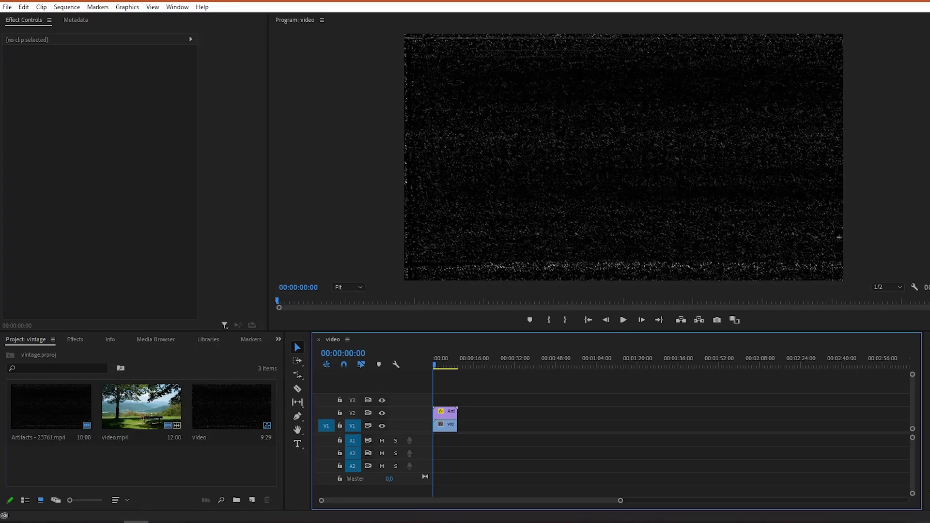
click(445, 411)
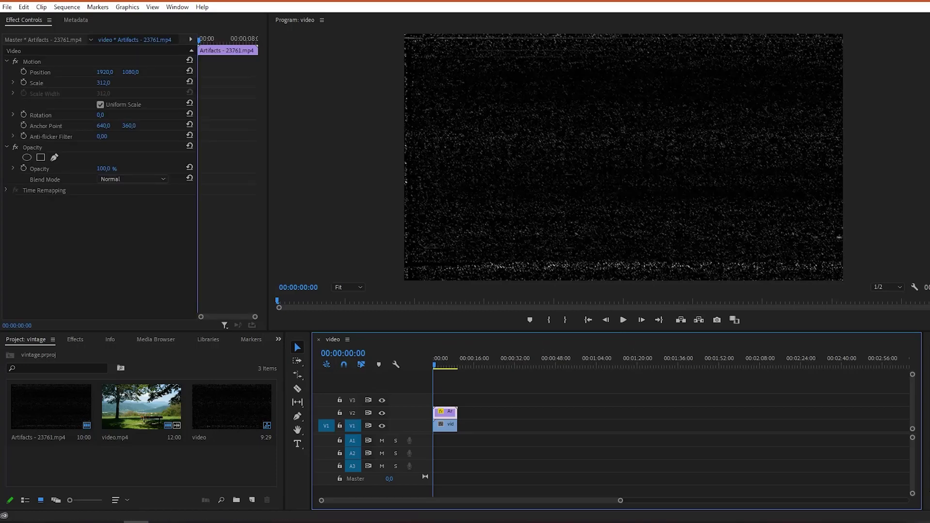
click(133, 179)
click(117, 283)
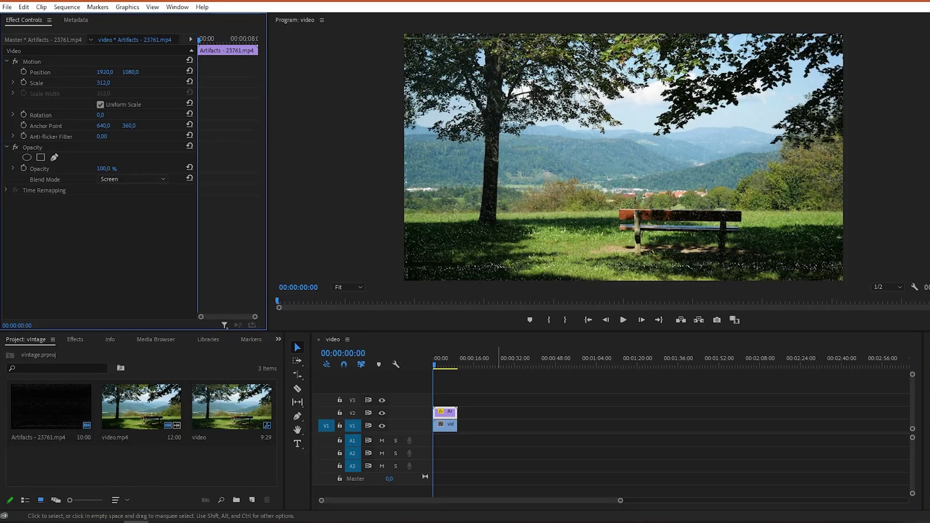
Step: Select the video.mp4 clip on V1 and switch to the Color workspace
click(446, 424)
click(177, 7)
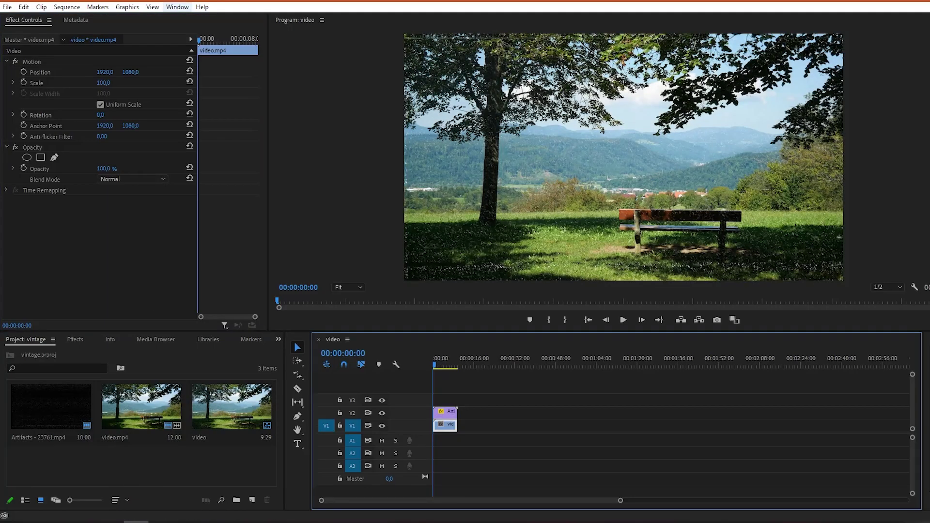
mouse_move(196, 18)
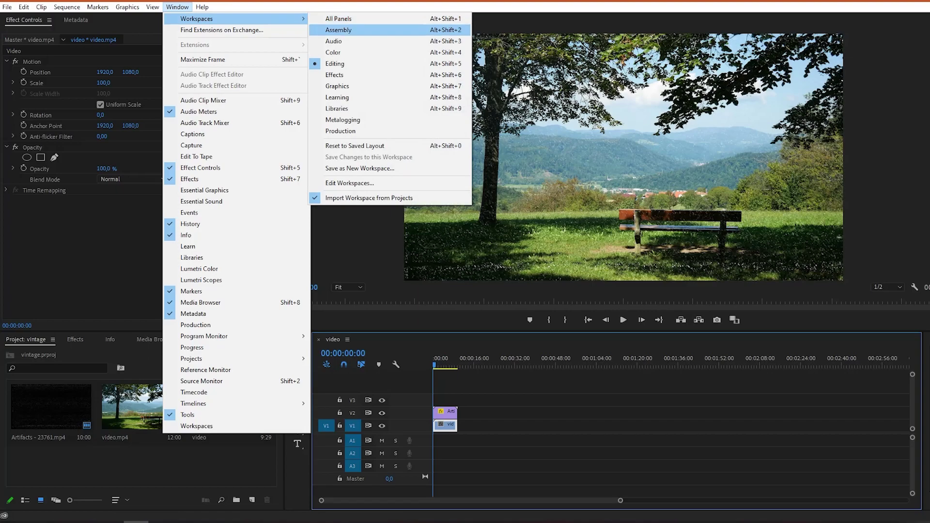
click(339, 53)
Step: Apply the SL GOLD WESTERN creative look to the clip and set its intensity to 200
click(871, 124)
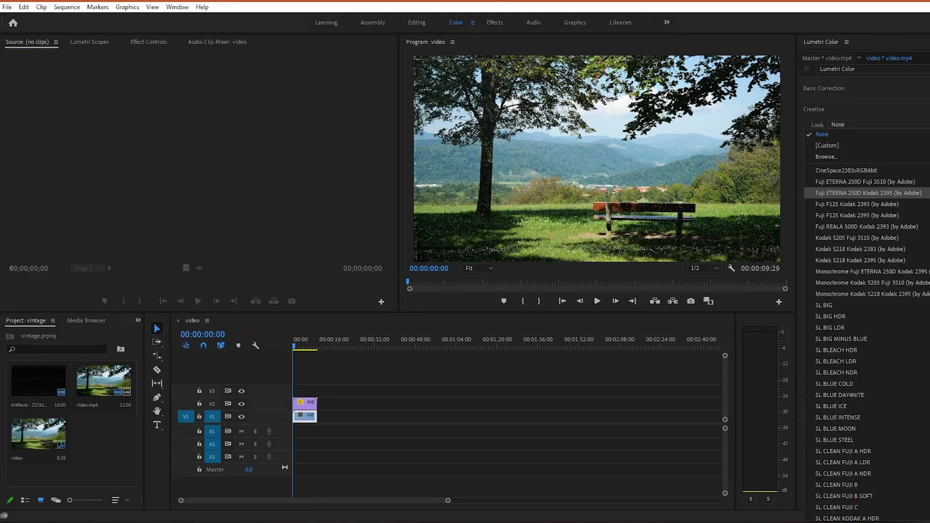
scroll(866, 193, down, 10)
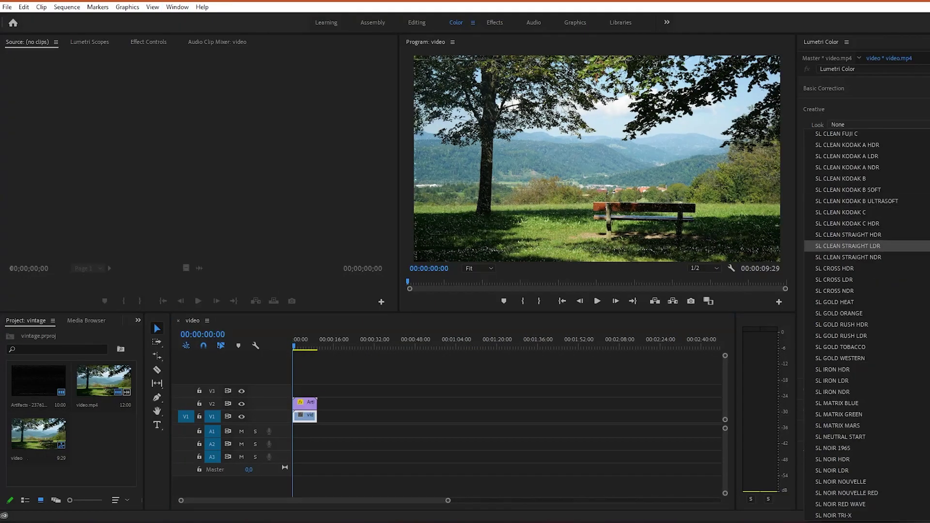
click(845, 358)
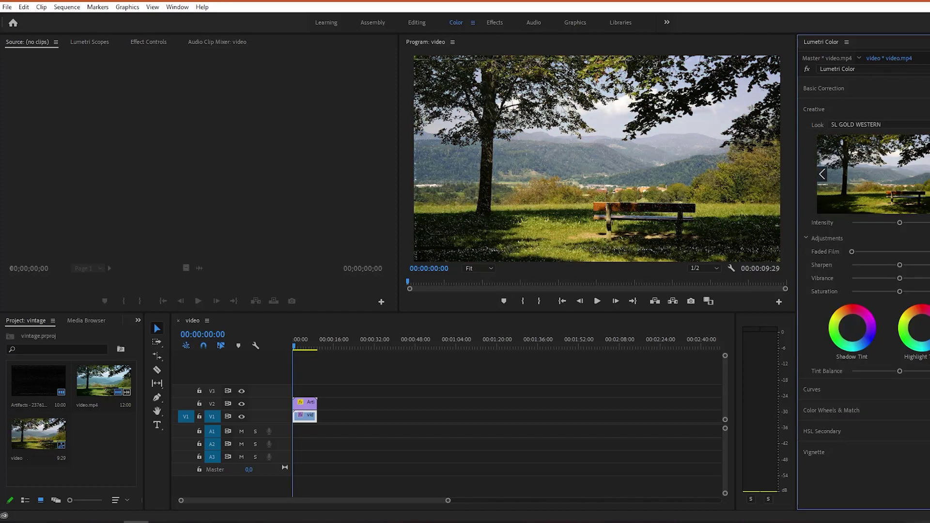
drag(899, 223, 929, 222)
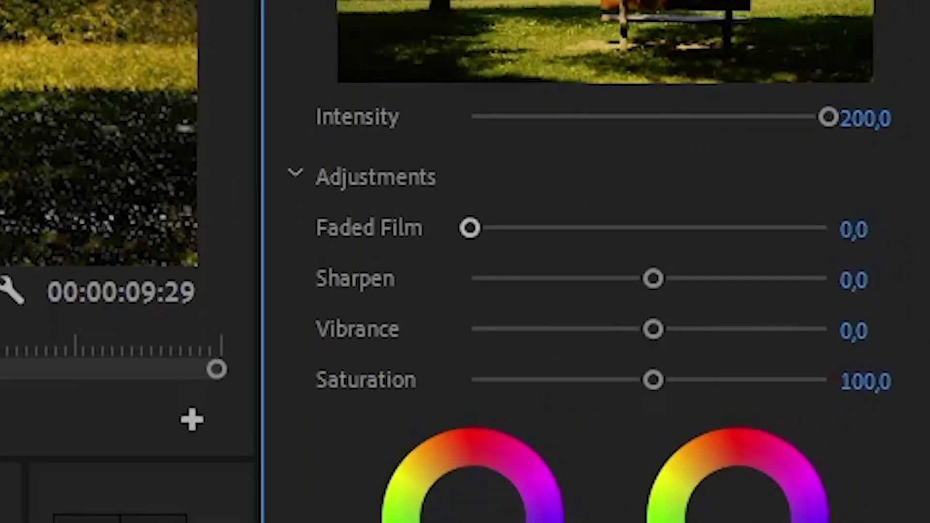
Step: Set the clip's Faded Film to 73.9 and reduce both Sharpen and Vibrance to their minimum
drag(852, 251, 921, 251)
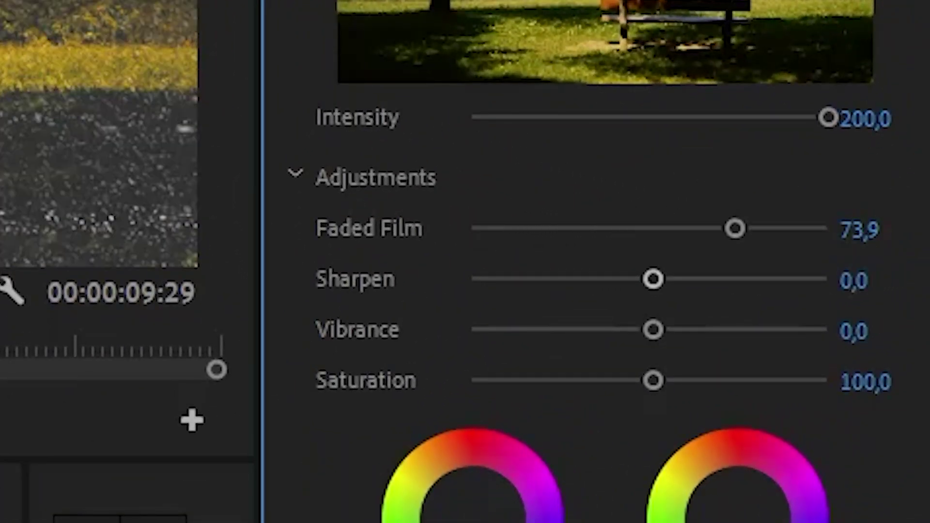
drag(654, 279, 470, 279)
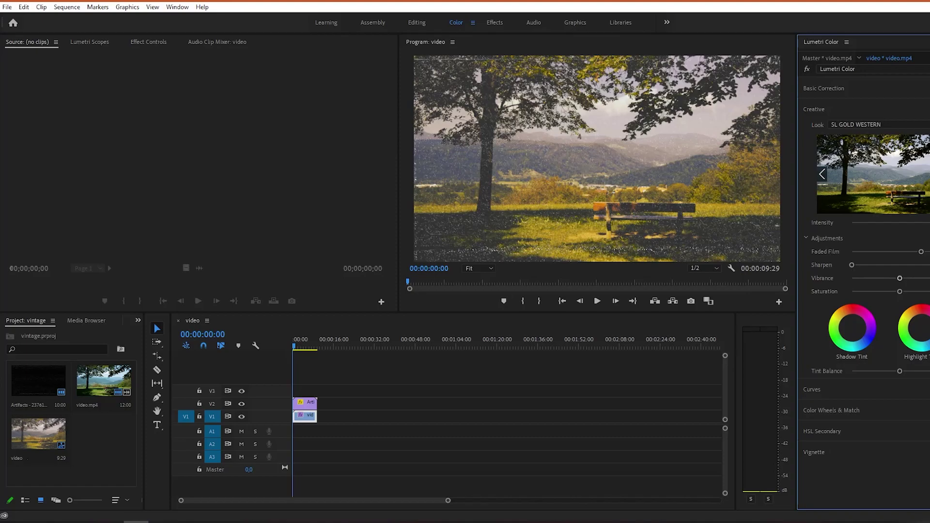
drag(899, 278, 851, 278)
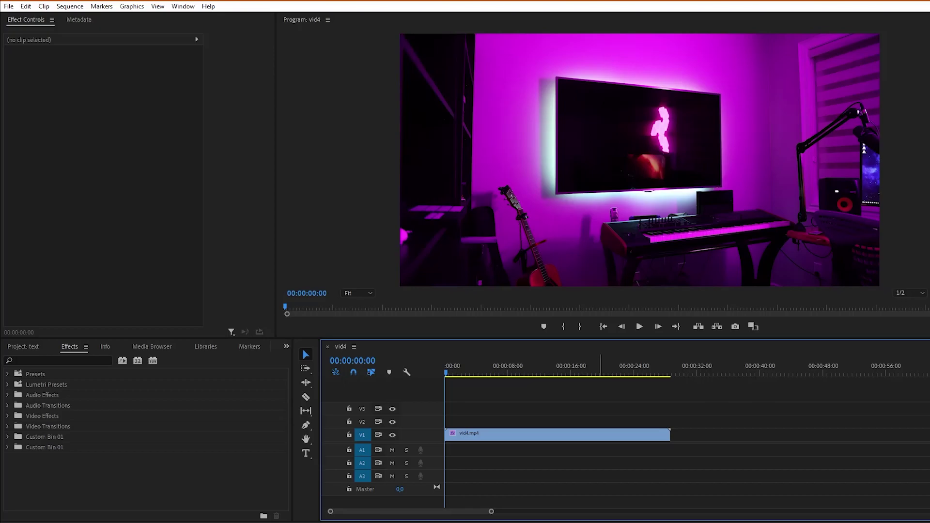
Step: Find the Gaussian Blur video effect and apply it to the vid4.mp4 clip on V1
click(18, 360)
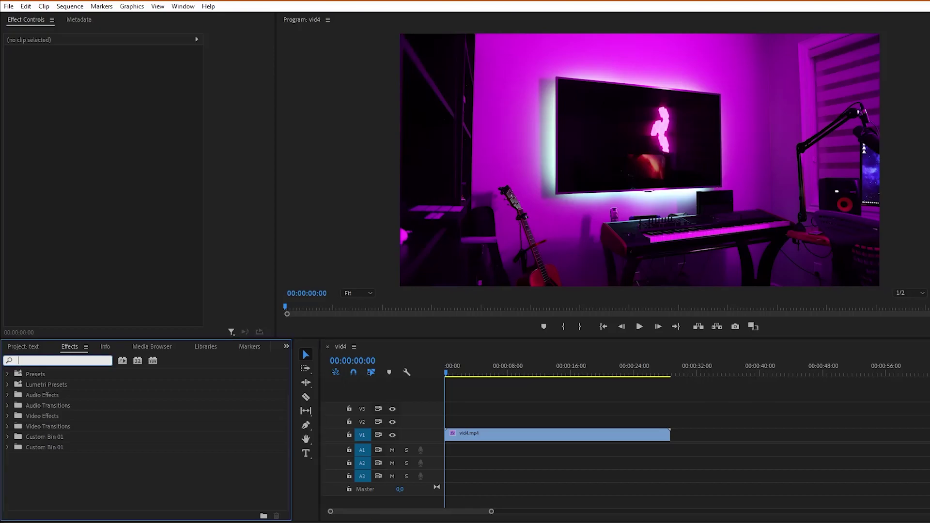
text(gau)
drag(55, 467, 557, 435)
Step: Draw a text box over the wall-mounted TV in the frame and enter the title VIDEO EFFECT
click(306, 453)
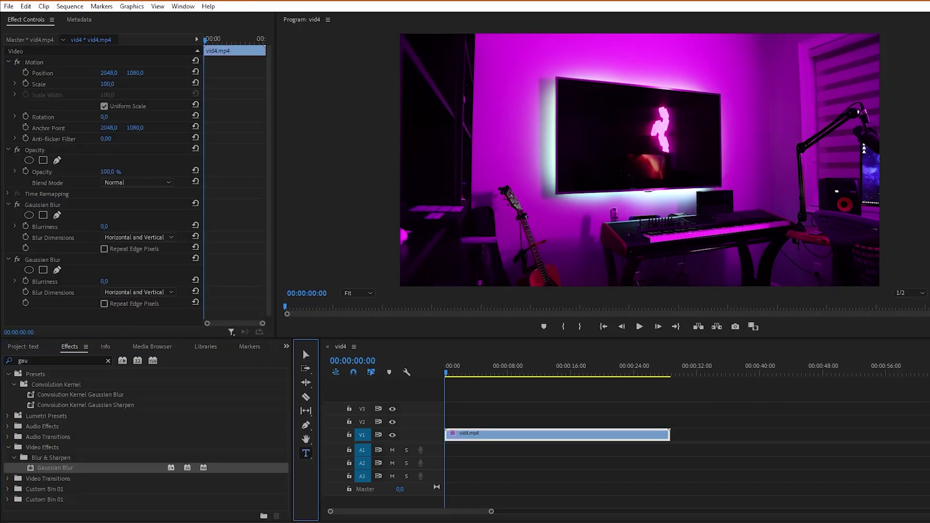
drag(533, 80, 779, 212)
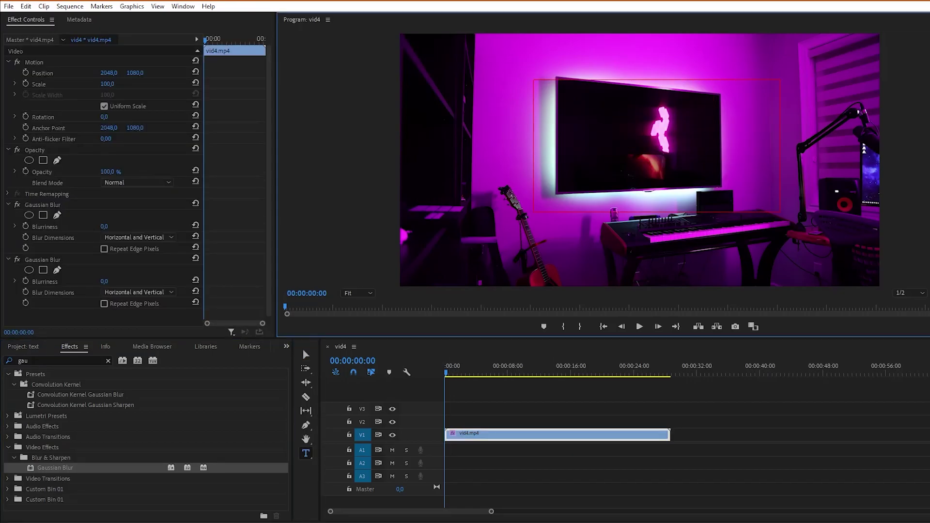
text(VIDEO EFFECT)
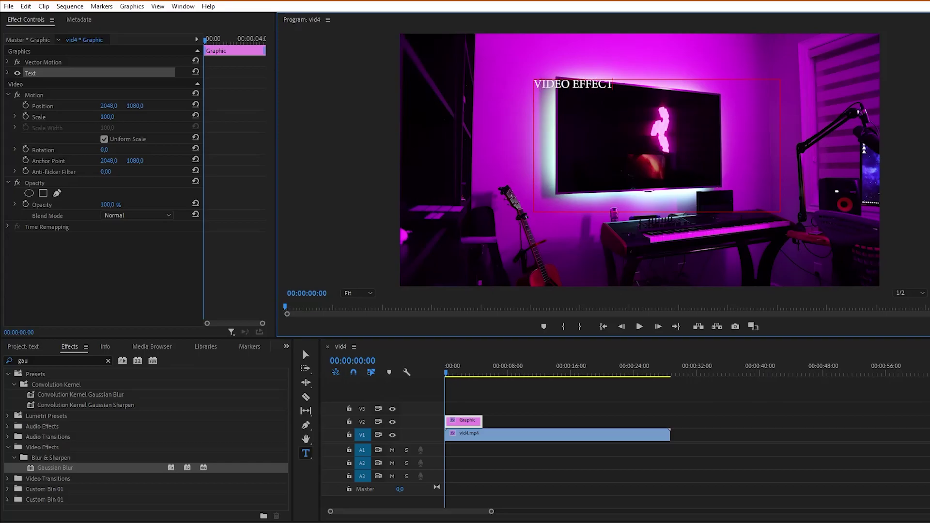
key(shift+5)
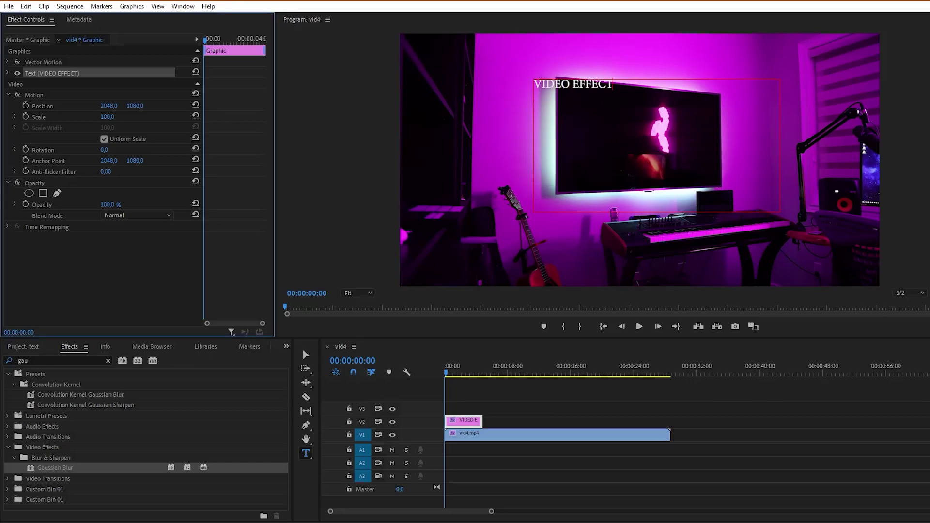
Step: Set the title's font to Bebas Neue at size 400 and place it at position 1334.3, 884.0 over the TV
click(8, 73)
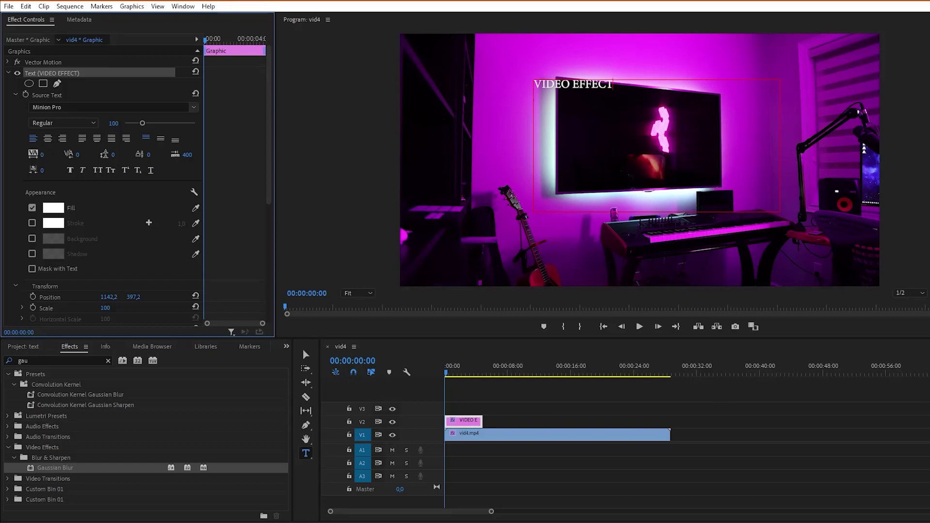
scroll(136, 184, down, 4)
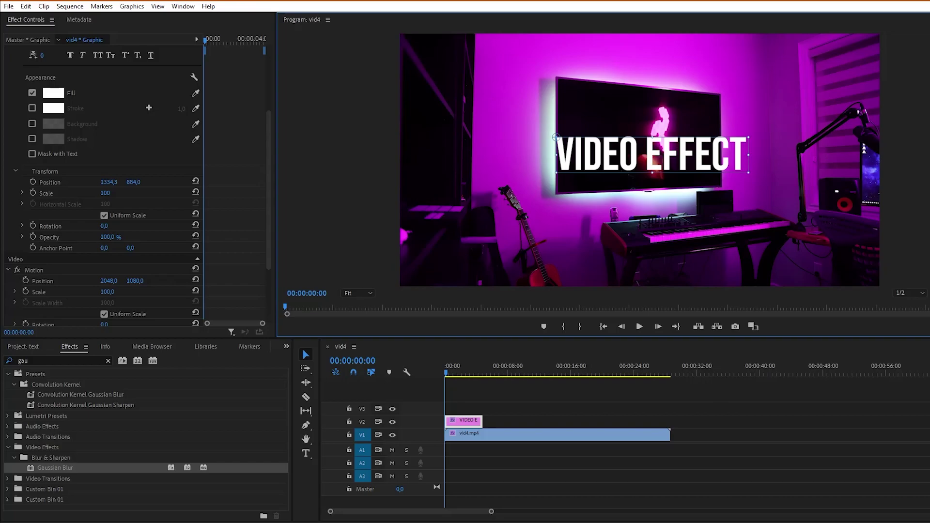
Step: Turn off Uniform Scale in the title's Transform settings and add a Horizontal Scale keyframe at the start of the clip
click(104, 215)
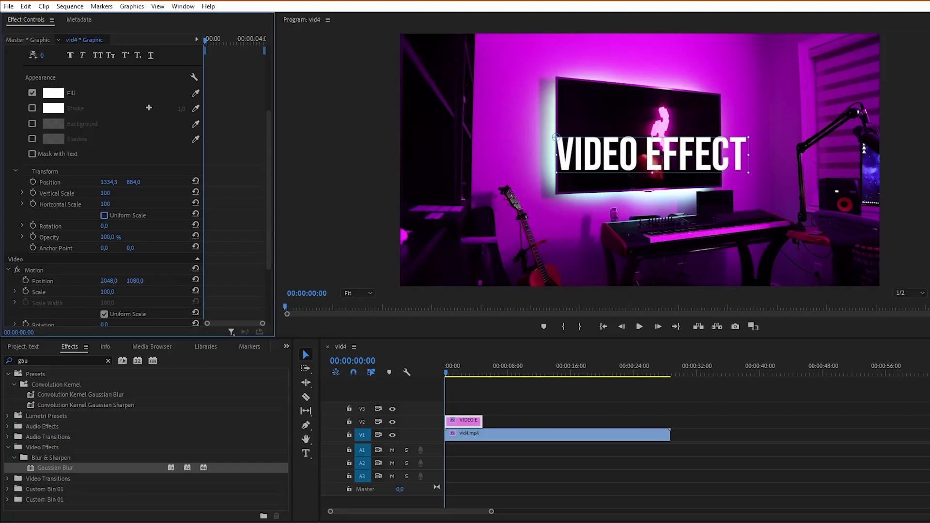
key(=)
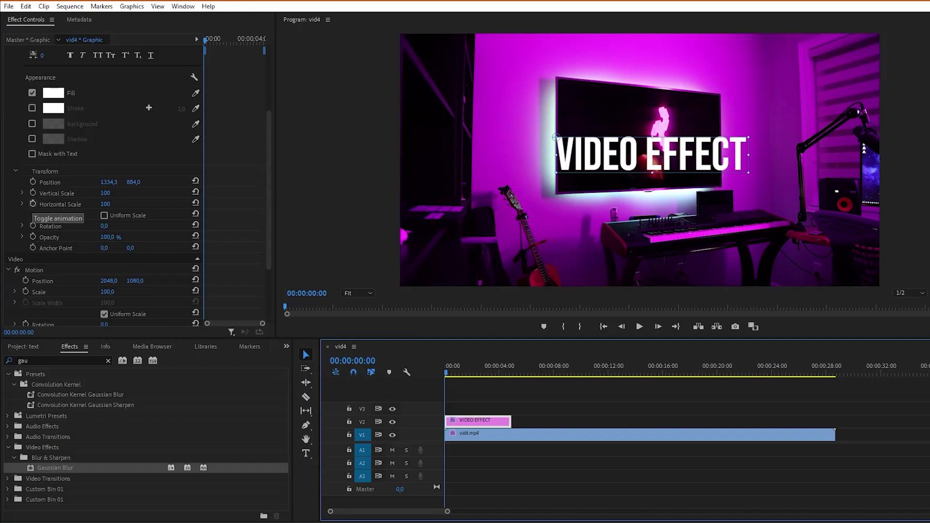
click(33, 204)
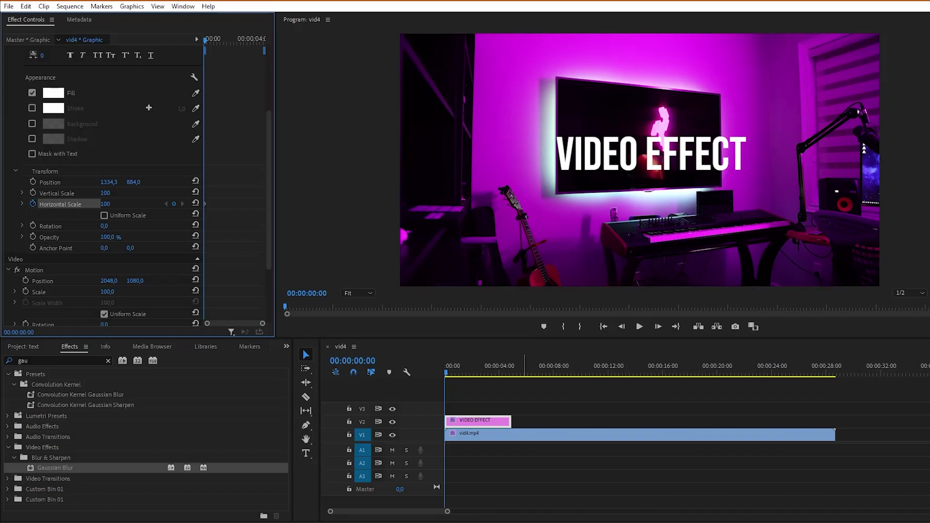
Step: Keyframe the Gaussian Blur Blurriness of vid4.mp4 from 0 at the start to 64 at 00:00:01:06
click(524, 434)
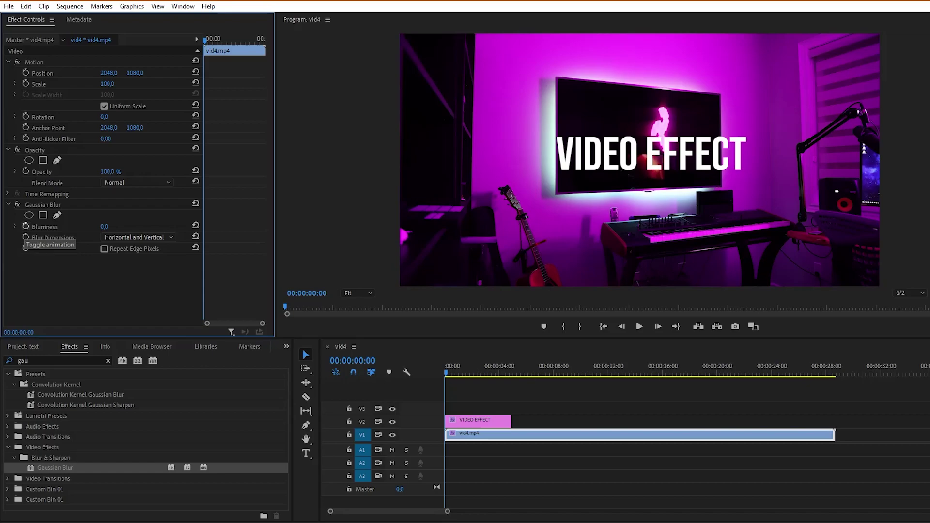
click(26, 226)
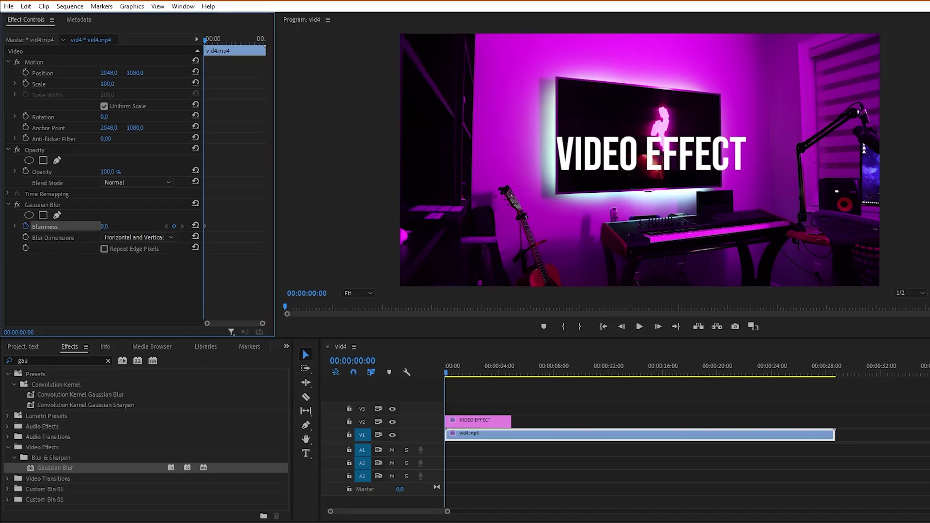
key(space)
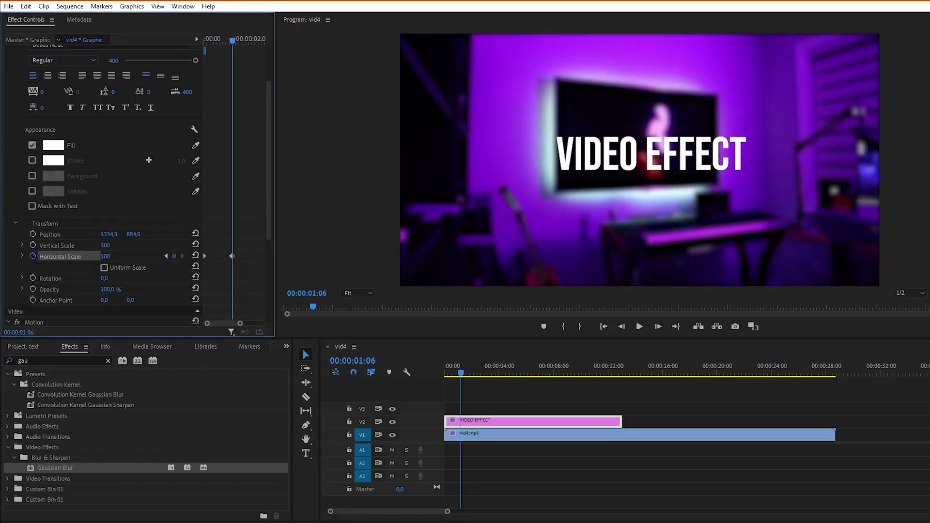
Step: Set the title's Horizontal Scale to 0 at 00:00:01:05 and at the clip start, and play back the reveal
key(Left)
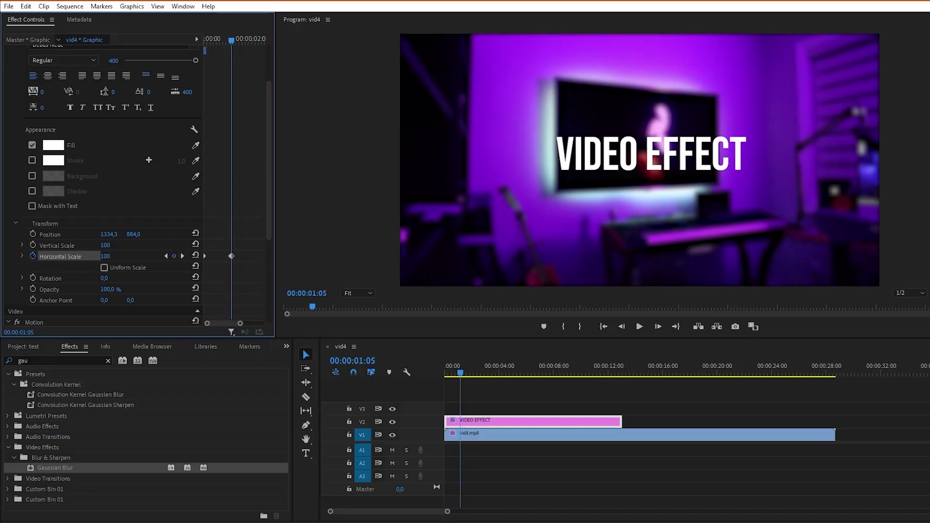
drag(105, 256, 57, 256)
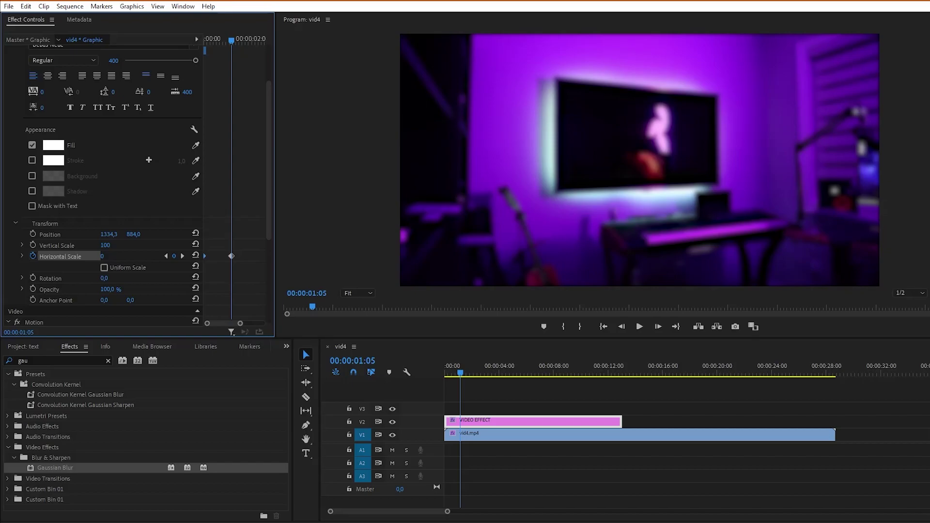
key(Home)
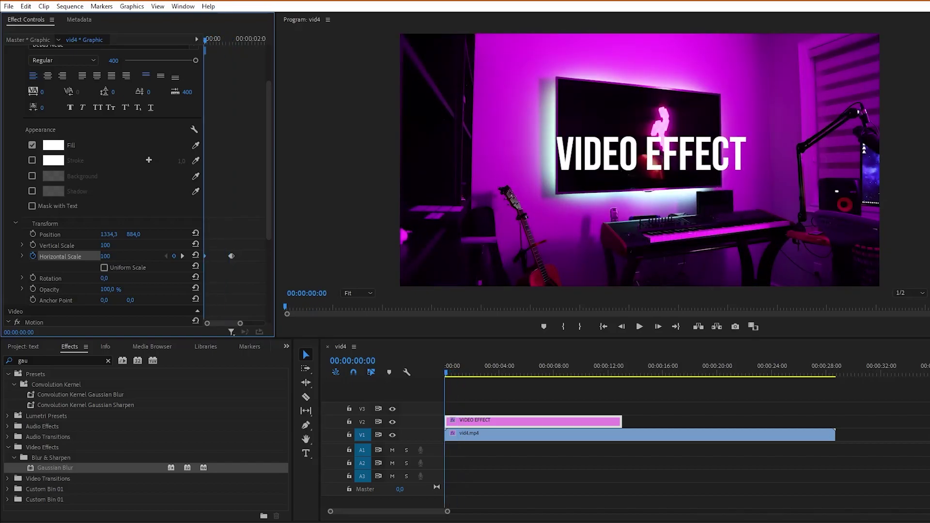
text(0)
key(Return)
key(space)
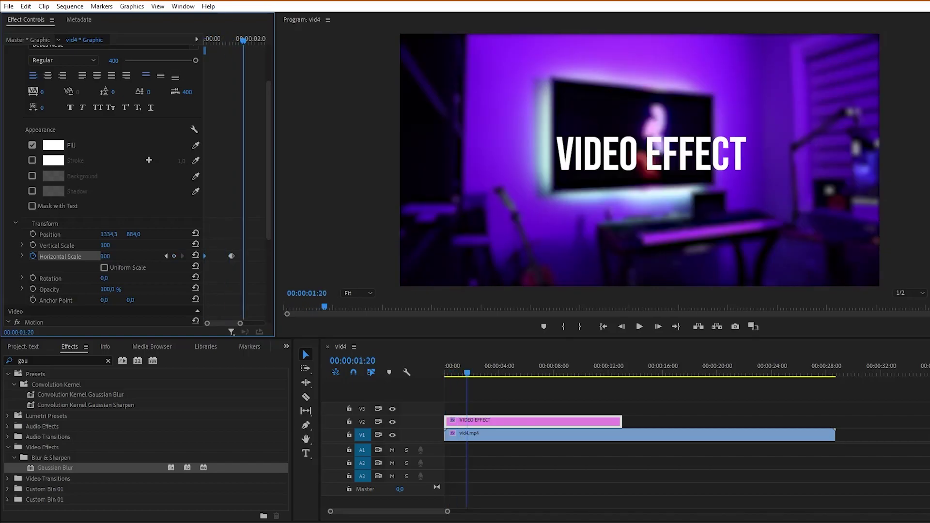
Step: Move the title's Horizontal Scale keyframe near 00:00:01:05 slightly earlier and preview the reveal
key(=)
key(=)
key(=)
key(=)
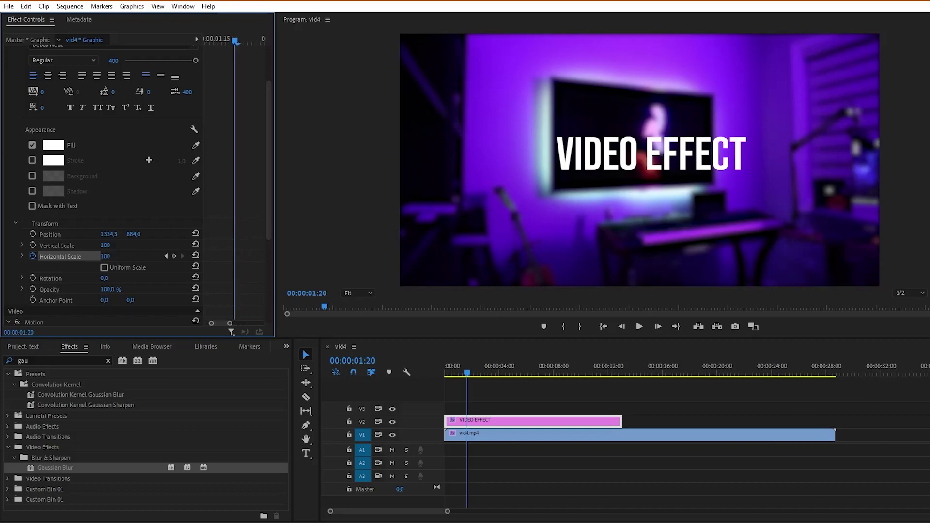
scroll(234, 184, left, 1)
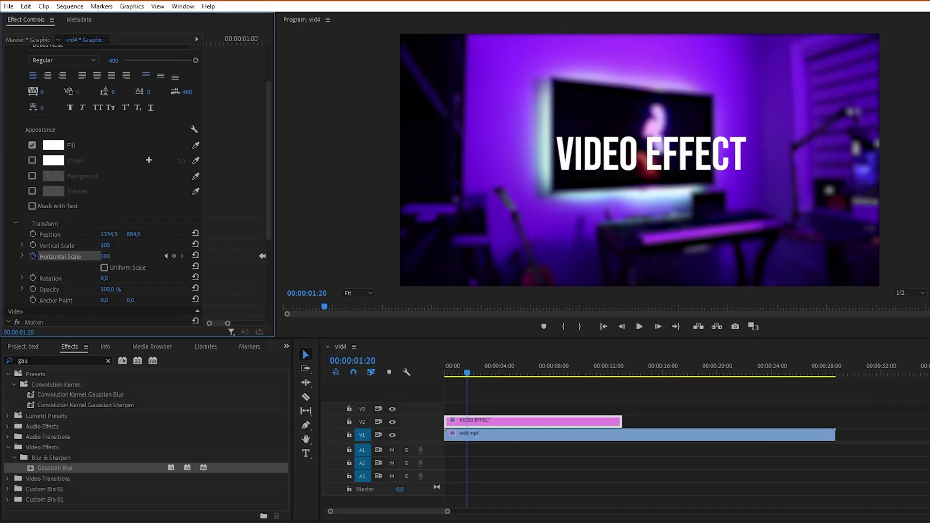
drag(261, 255, 248, 255)
drag(233, 40, 257, 40)
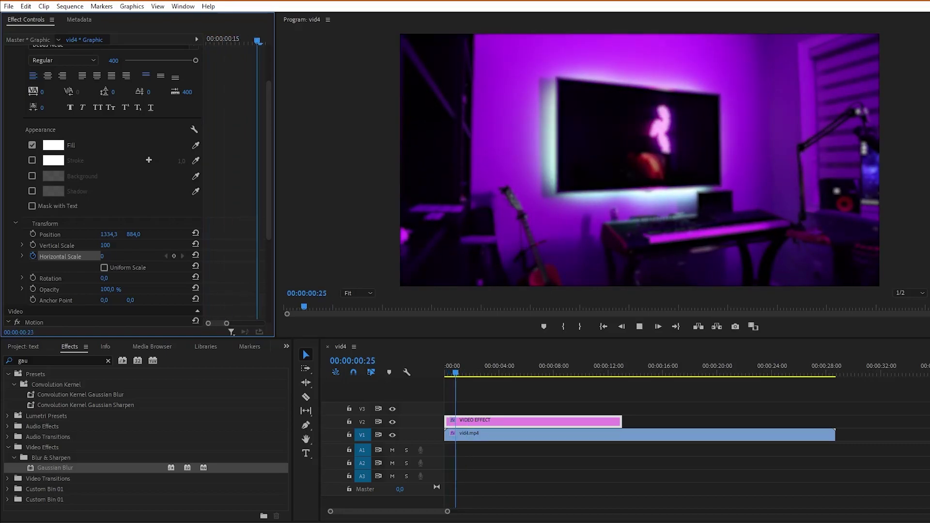
Step: Keyframe the title's Vertical Scale from 100 at 00:00:03:23 to 0 at 00:00:03:25
click(466, 371)
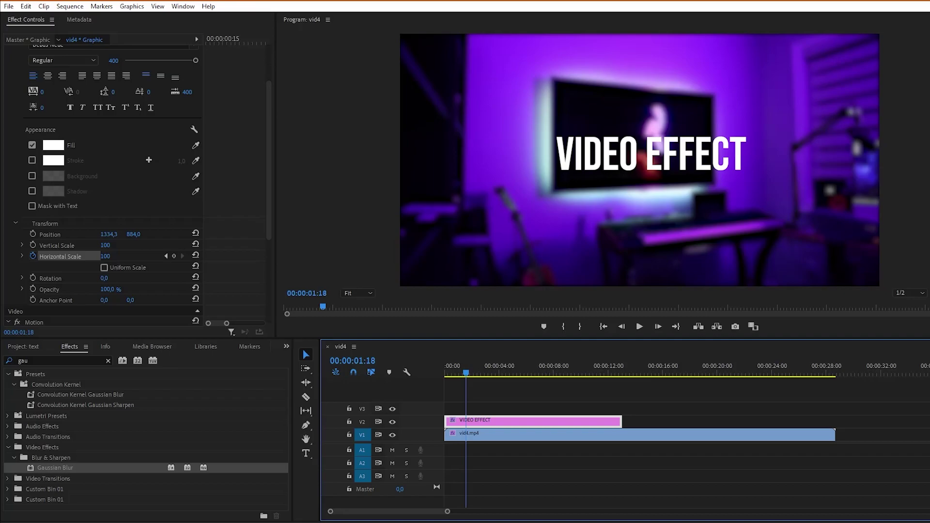
key(space)
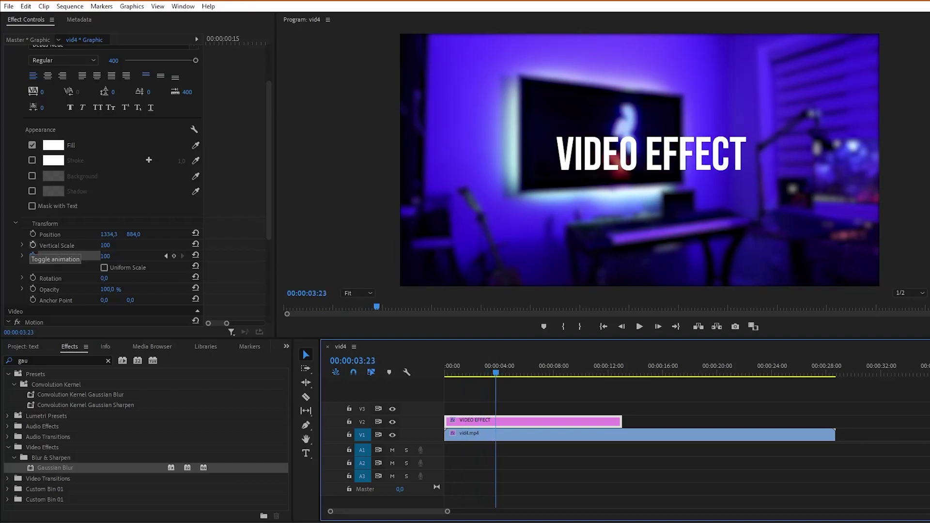
click(32, 245)
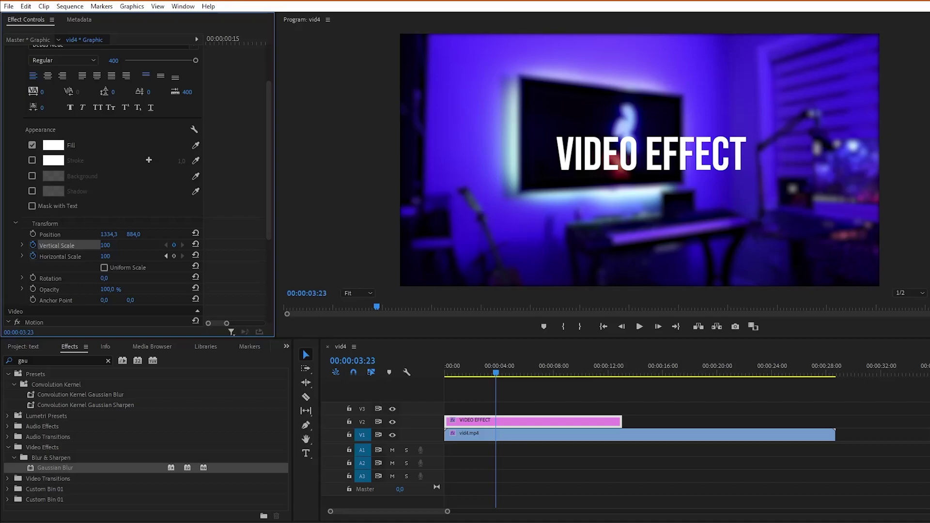
key(Right)
key(Right)
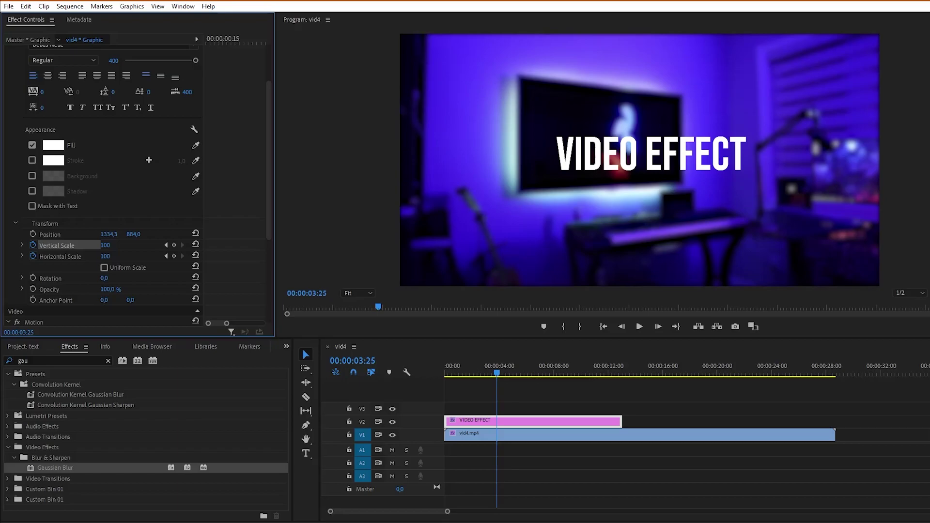
drag(105, 245, 57, 245)
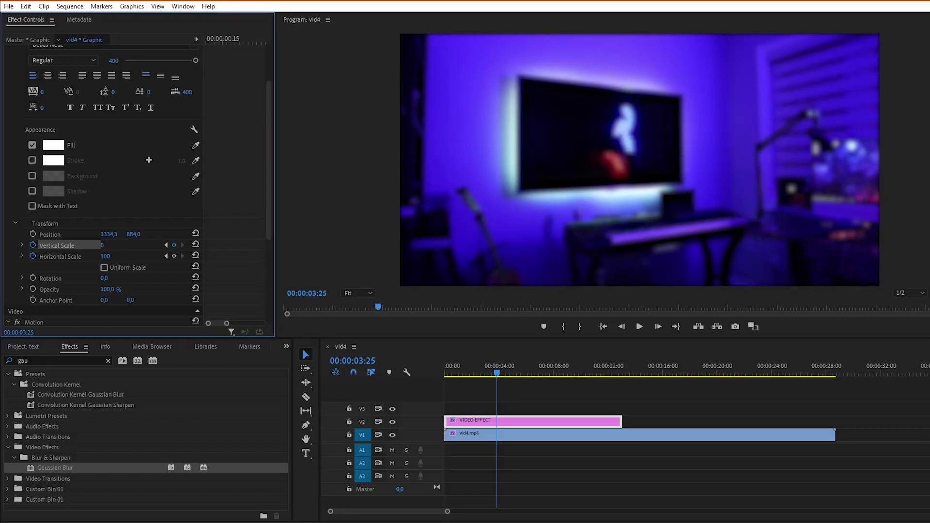
Step: Add a Gaussian Blur Blurriness keyframe to vid4.mp4 at 00:00:03:25 and open its value for editing
click(507, 369)
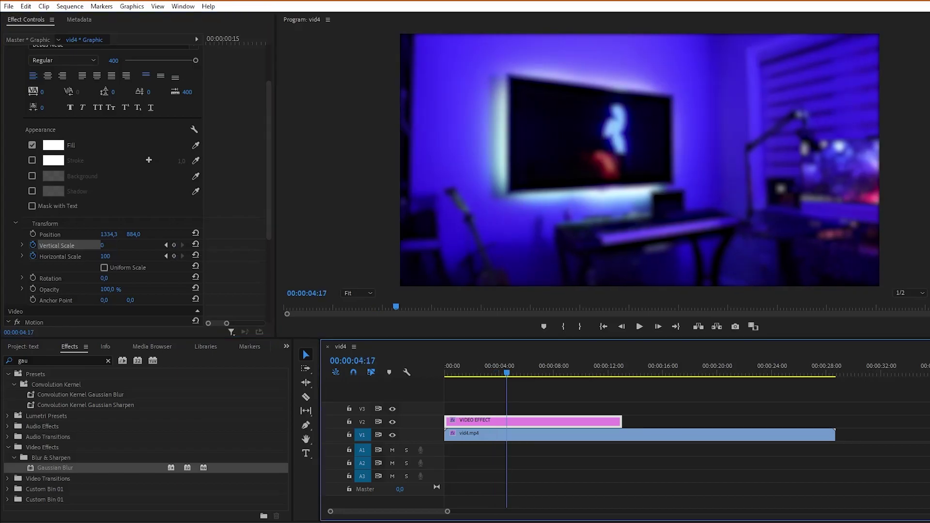
drag(226, 323, 238, 323)
drag(248, 40, 214, 40)
key(Right)
key(Right)
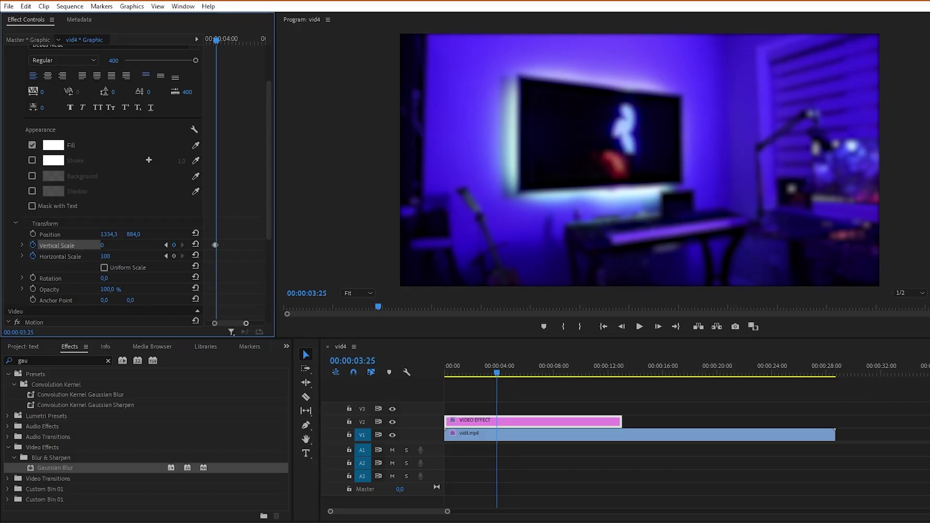
key(equal)
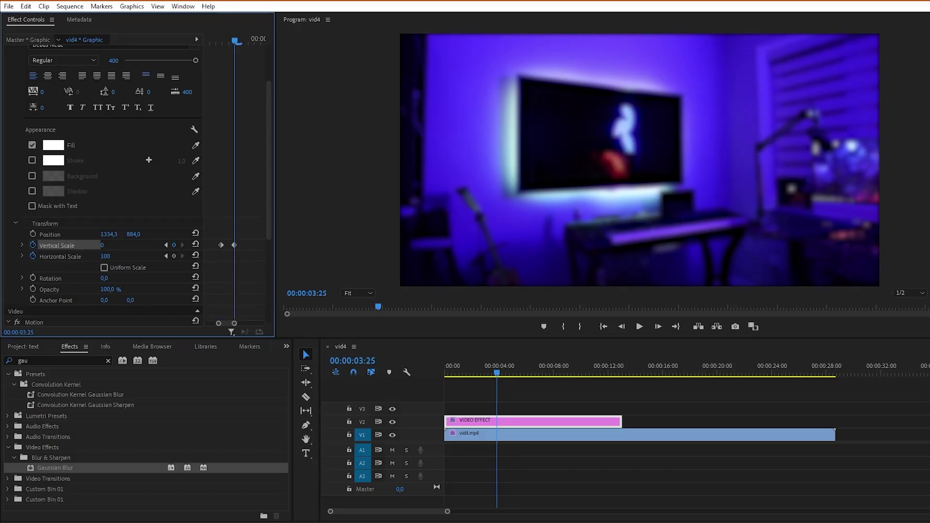
click(532, 435)
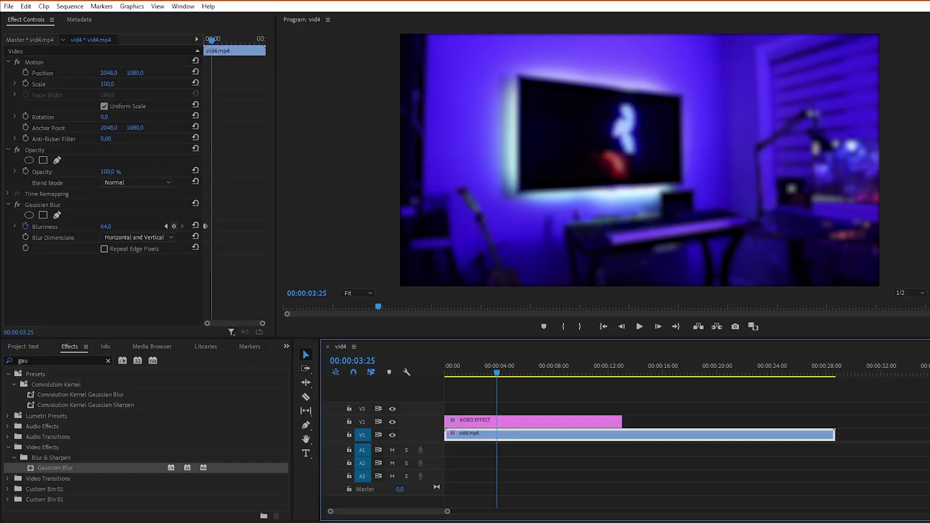
click(173, 226)
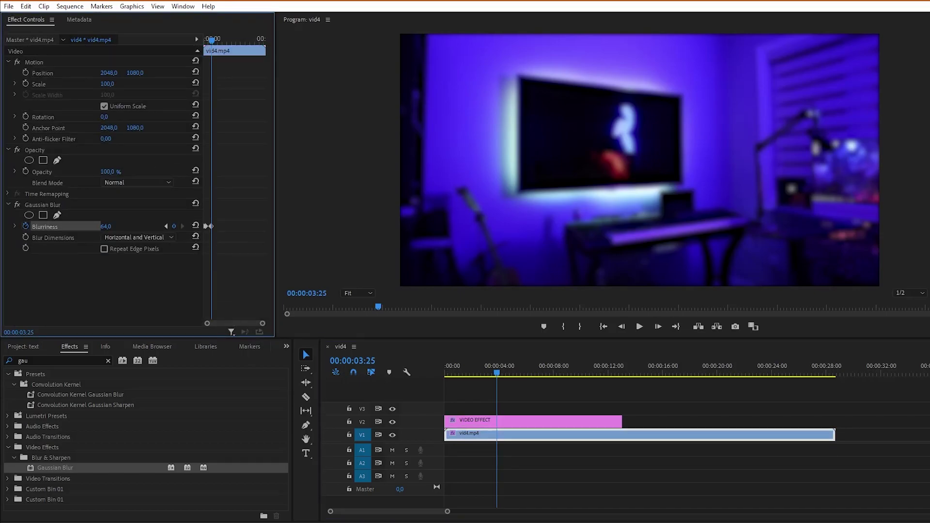
key(Left)
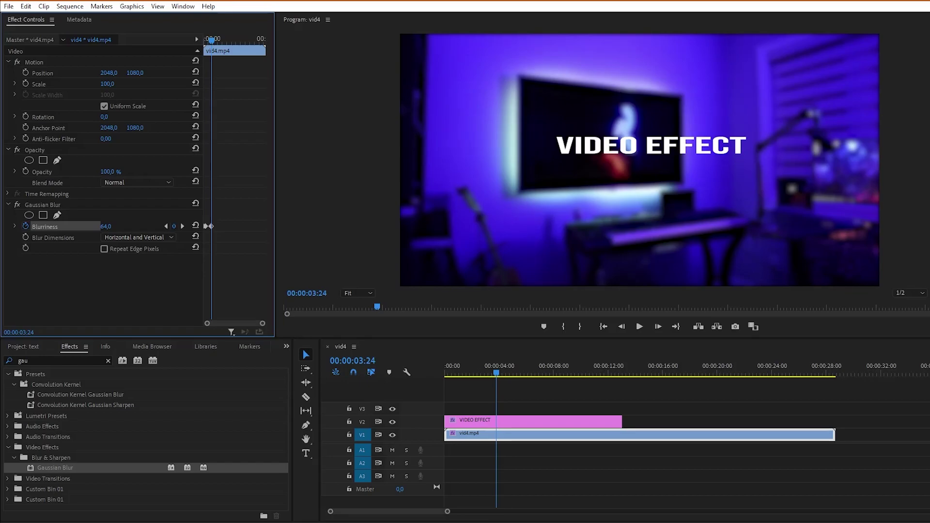
key(Right)
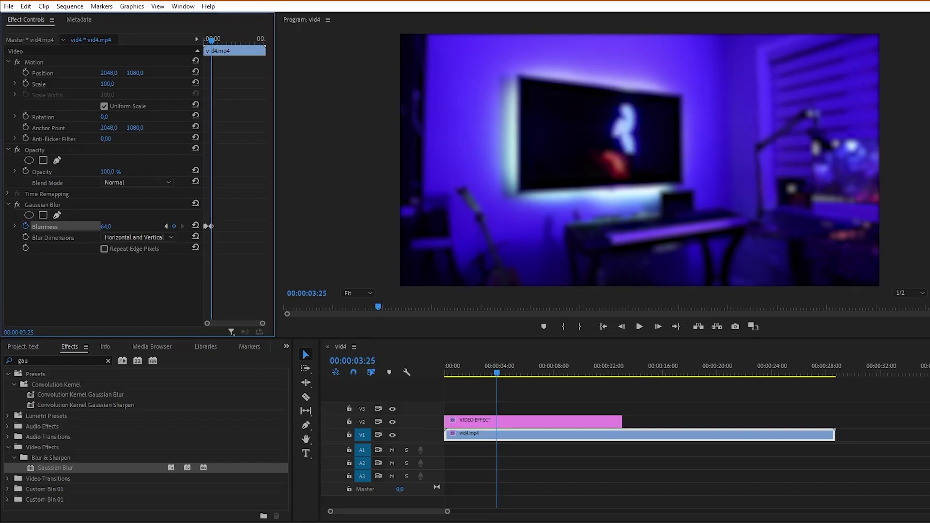
click(106, 226)
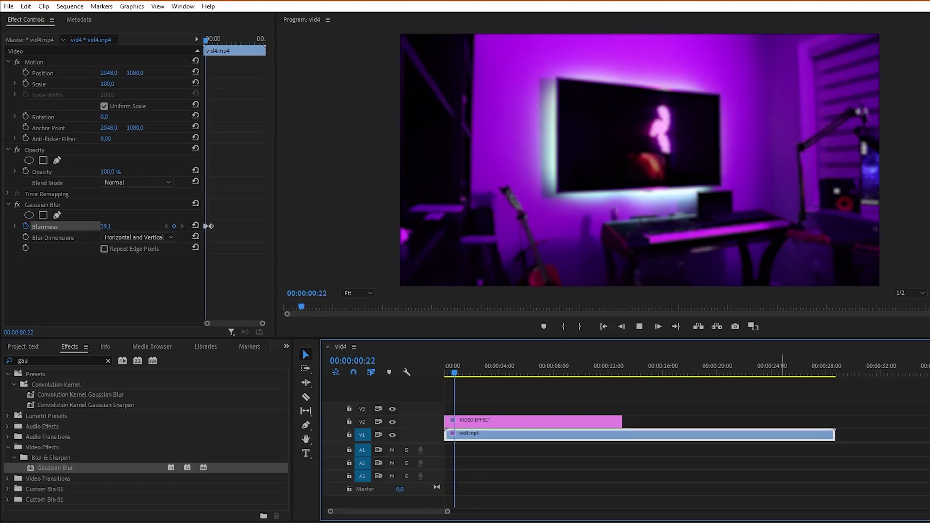